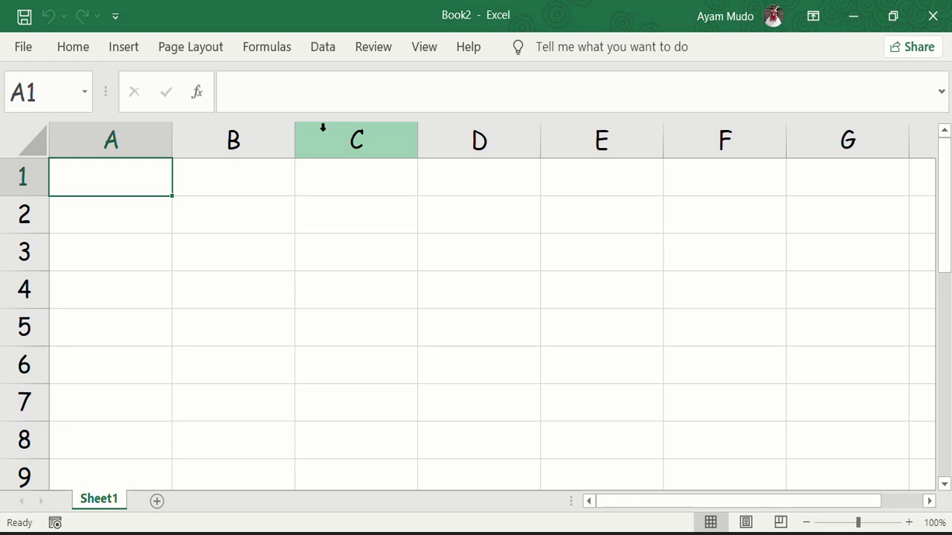
Merge and center cells A1 to F1 and enter the title "Laporan Penjualan Toko Online"
drag(700, 174, 82, 177)
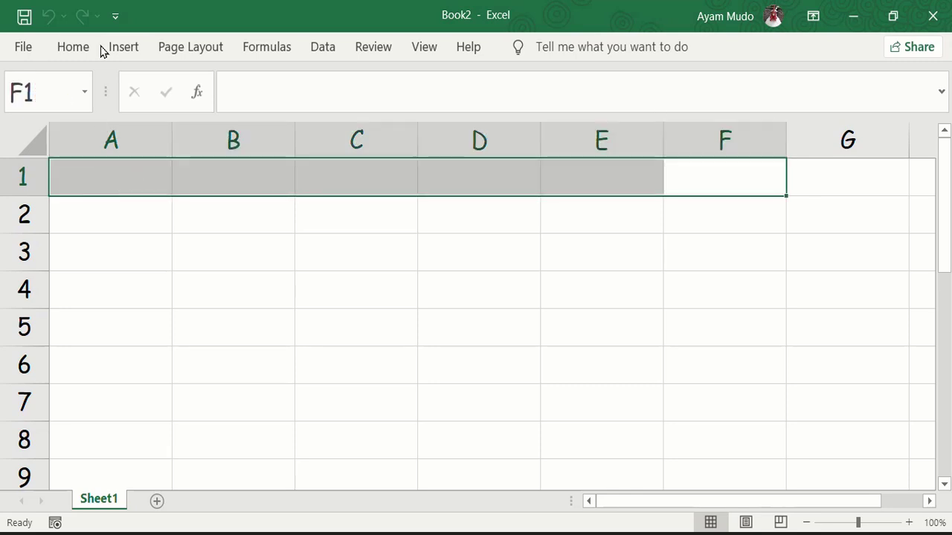
click(72, 46)
click(420, 113)
text(Laporan Penjualan Toko Online)
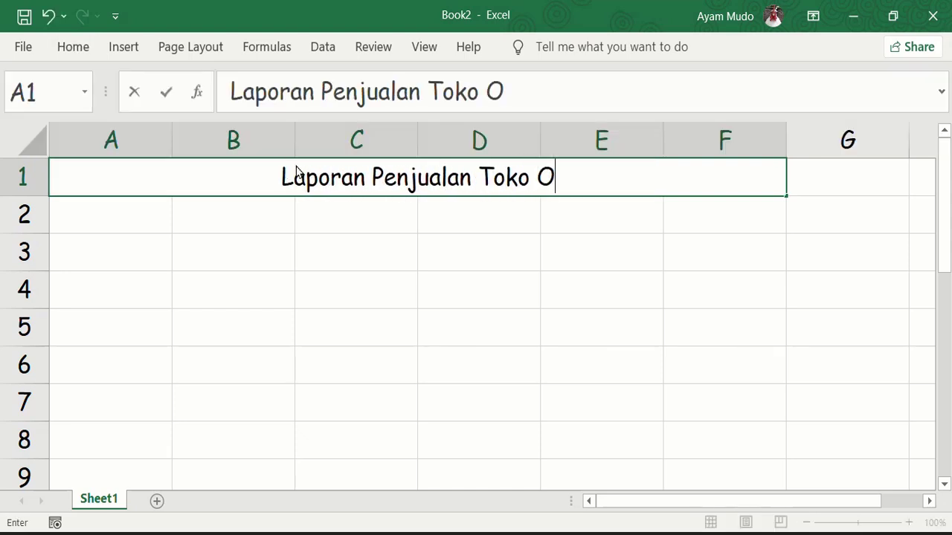
key(Return)
Enter the headers Bulan, Nama Barang, Jenis Barang, Terjual, Harga and Total Harga in cells A2 to F2
text(Bulan)
key(Tab)
text(Nama Barang)
key(Tab)
text(Jenis Barang)
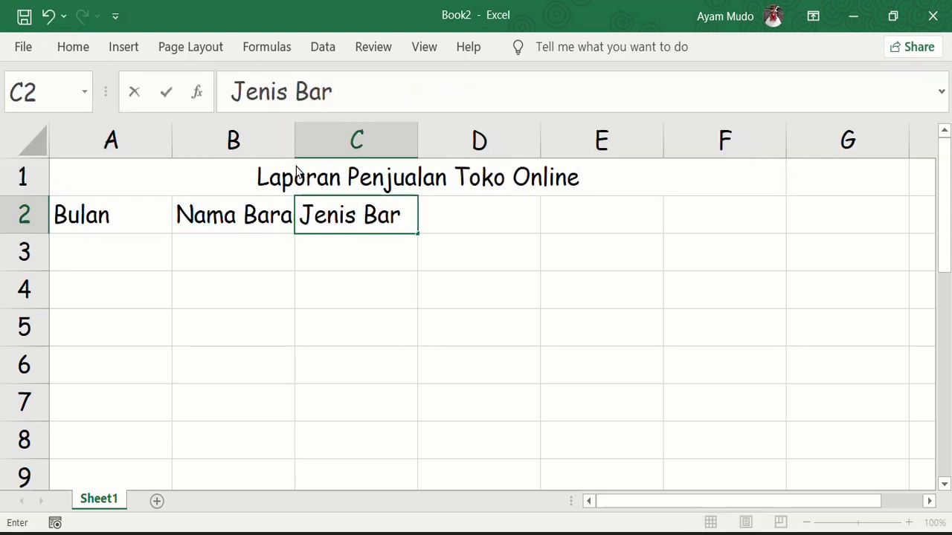
key(Tab)
text(Terjual)
key(Tab)
text(Harga)
key(Tab)
text(Total Harga)
key(Return)
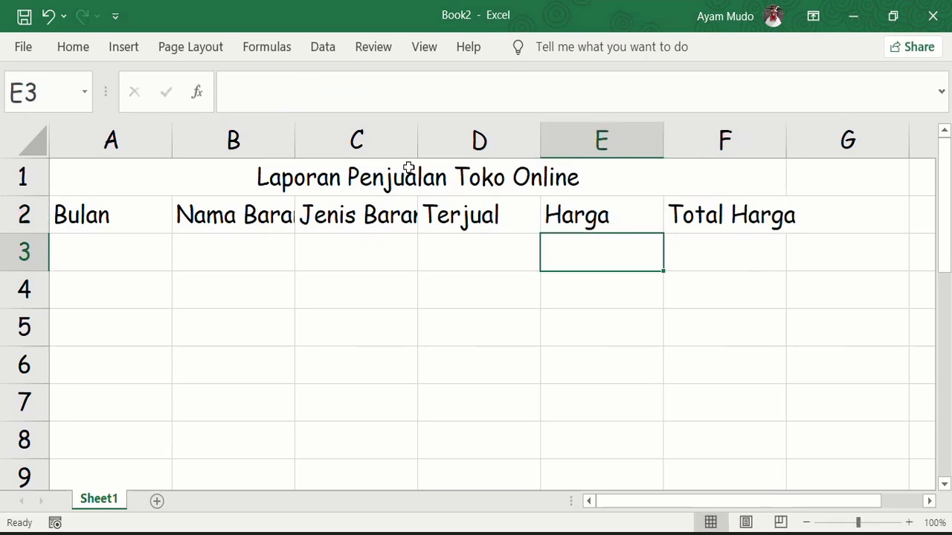
Auto-fit the widths of columns B, C and F to their header text
double_click(295, 140)
double_click(466, 139)
double_click(894, 139)
Format the header cells A2 to F2 with a light gray fill and bold text
drag(848, 216, 296, 216)
shift+click(82, 215)
click(72, 46)
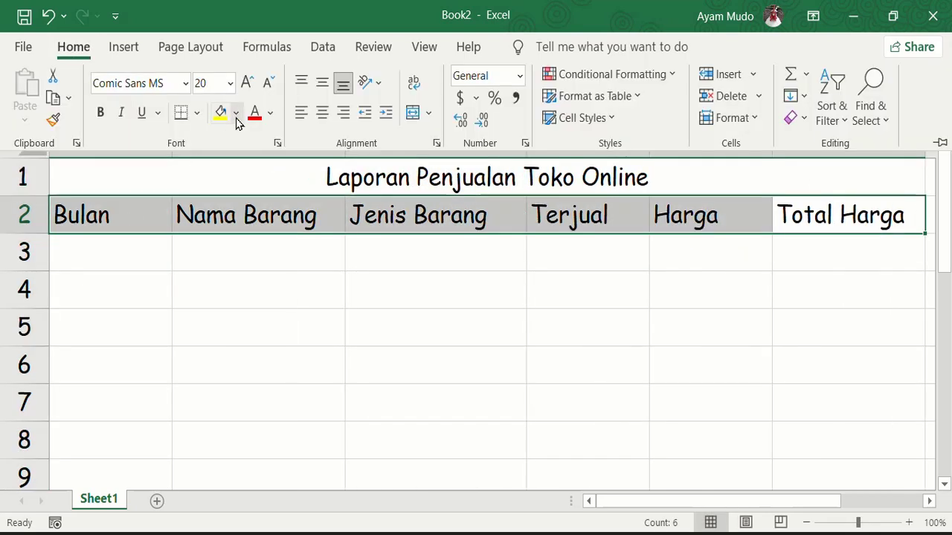
click(99, 112)
Enter the date 1/1/2024 in cell A3 under Bulan
click(135, 252)
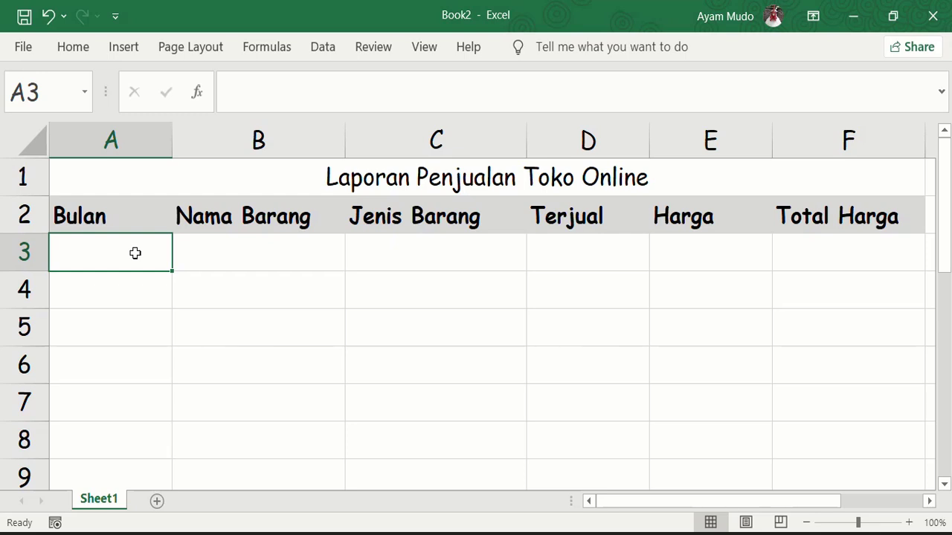
text(1/)
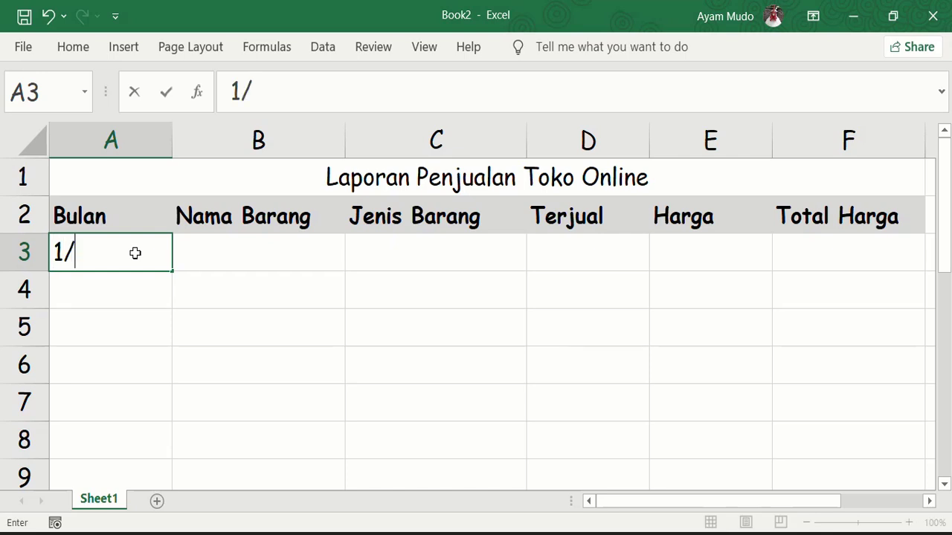
text(1/)
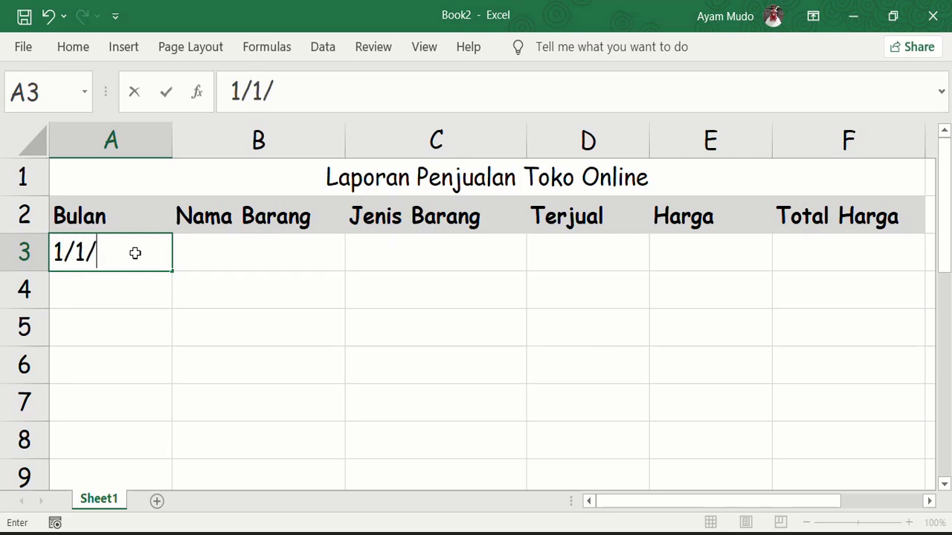
text(2024)
key(Return)
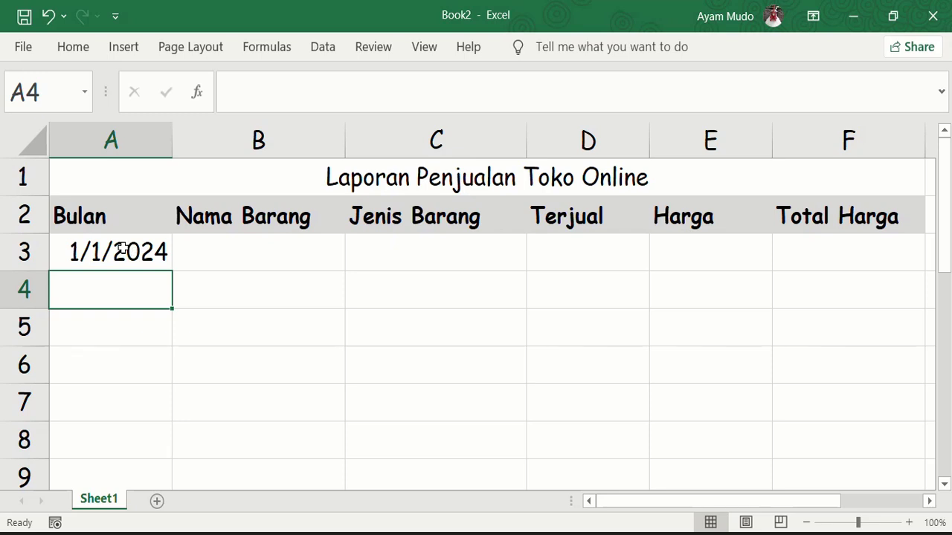
Apply the custom number format "[$-21] mmmm" to cells A3 to A25 so dates display as Indonesian month names
drag(123, 251, 100, 443)
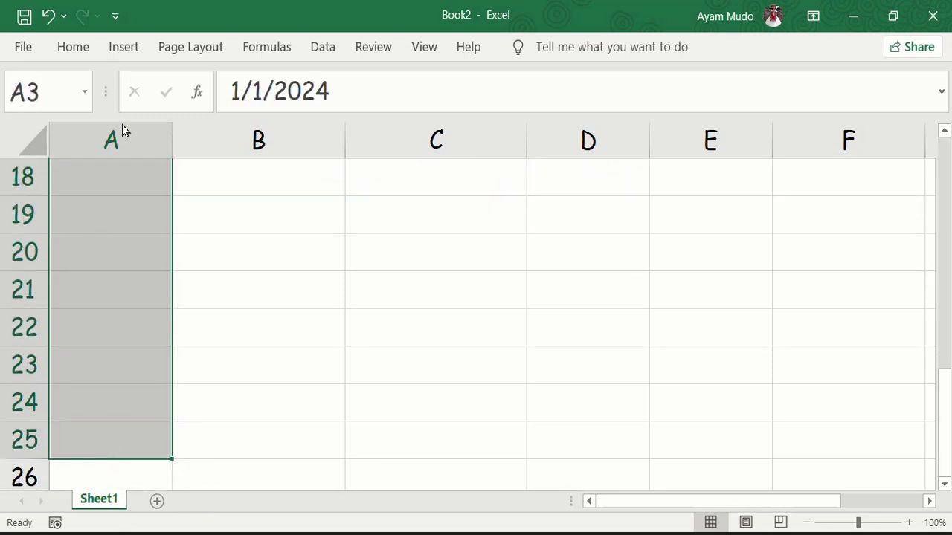
click(74, 47)
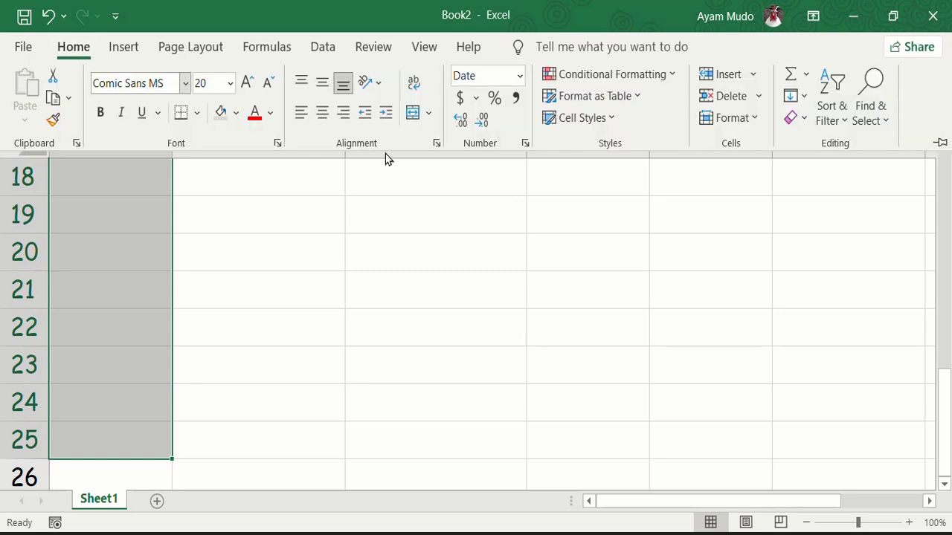
click(526, 144)
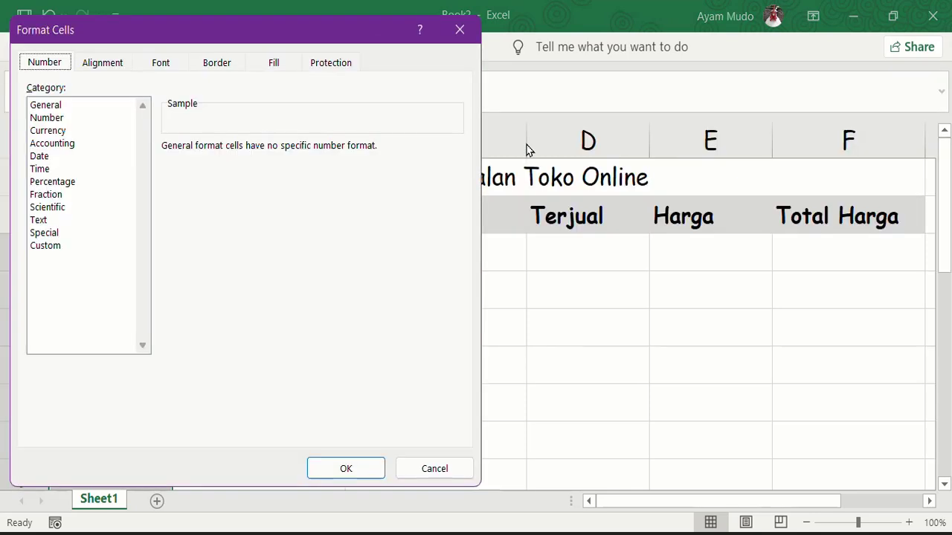
click(57, 247)
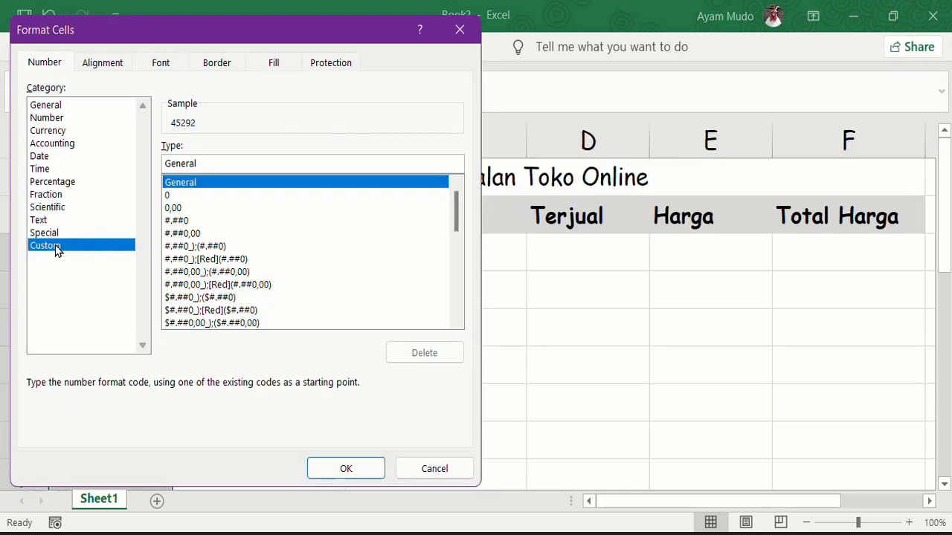
drag(219, 164, 102, 168)
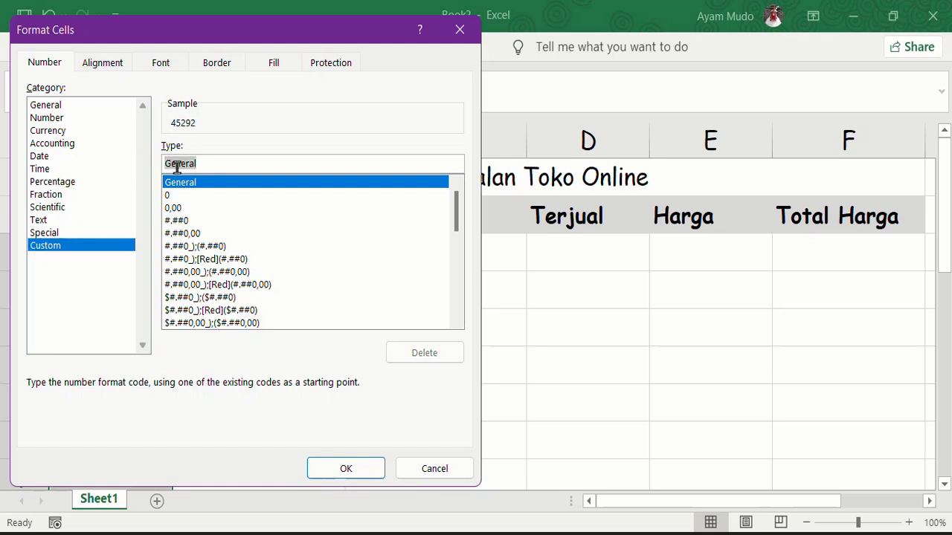
key(BackSpace)
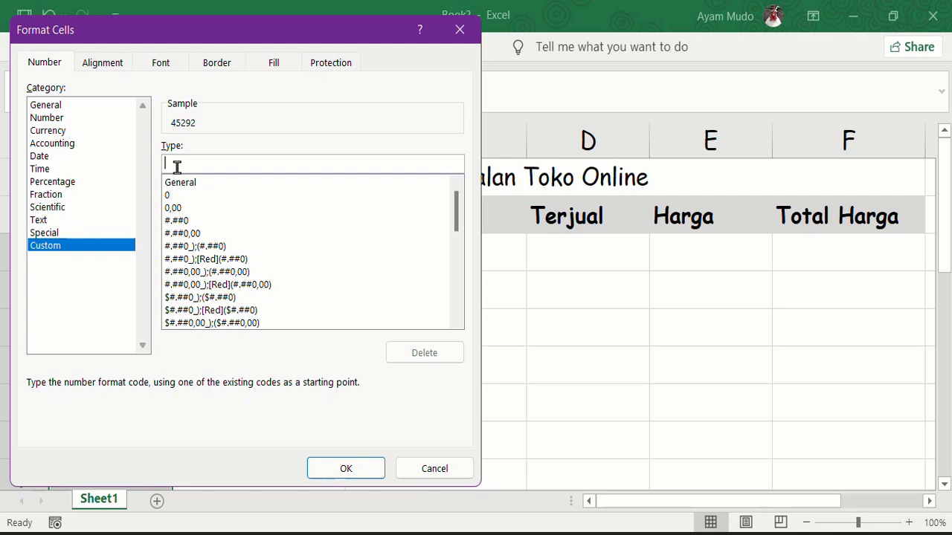
text([)
text($Rp)
text(] m)
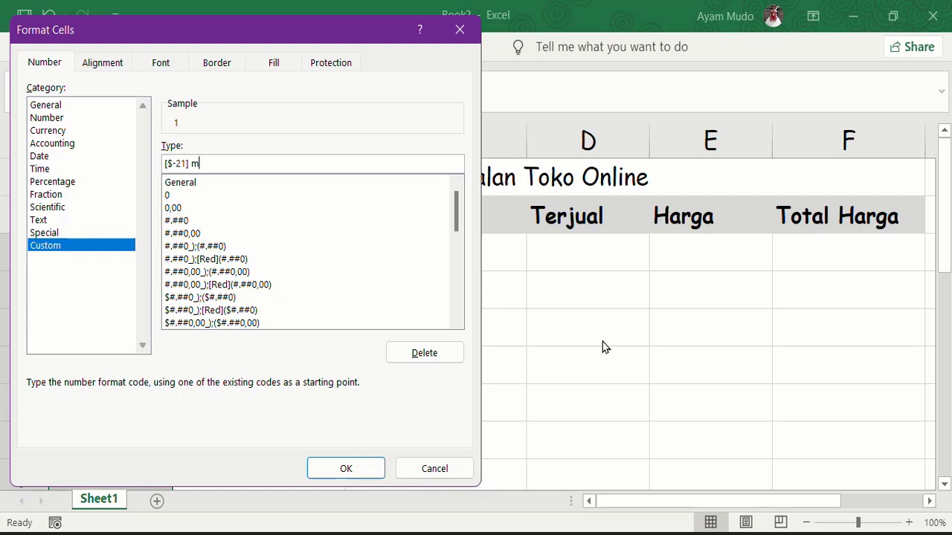
text(mmm)
click(378, 469)
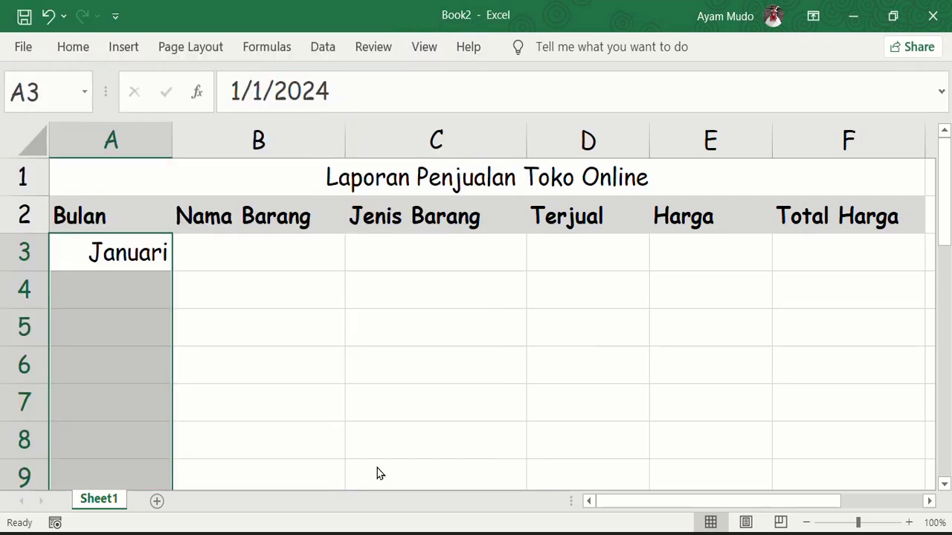
Enter the dates 3/1/24, 2/1/24, 2/1/24 and 3/1/24 in cells A4 to A7
click(135, 298)
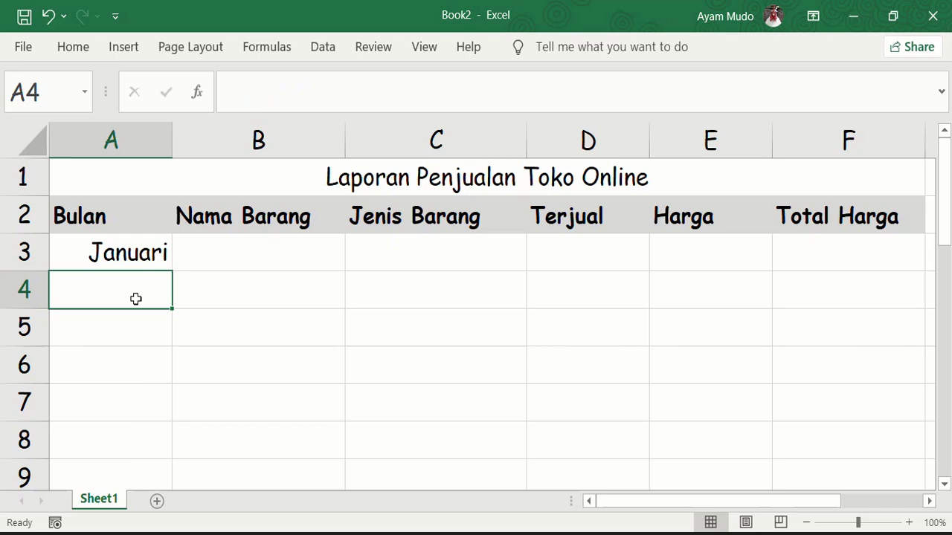
text(3/1/2)
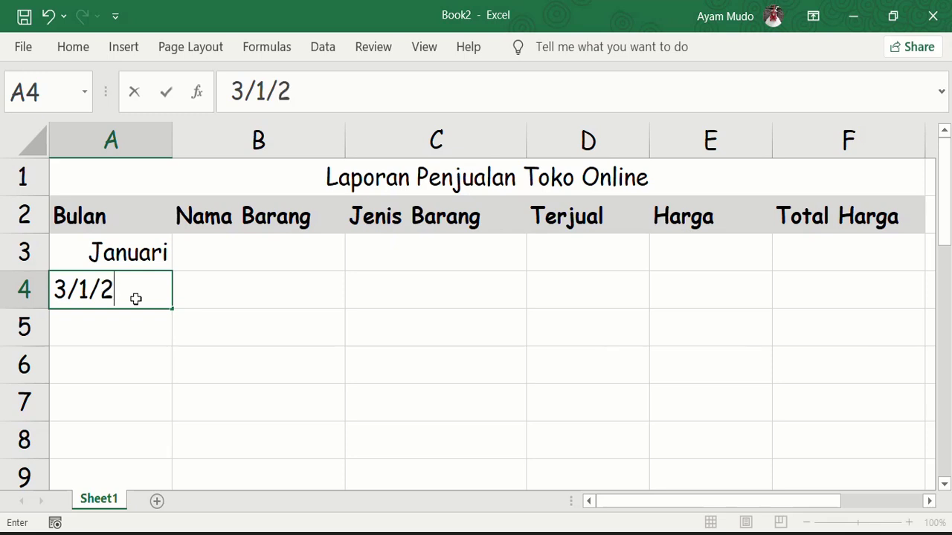
text(4)
key(Return)
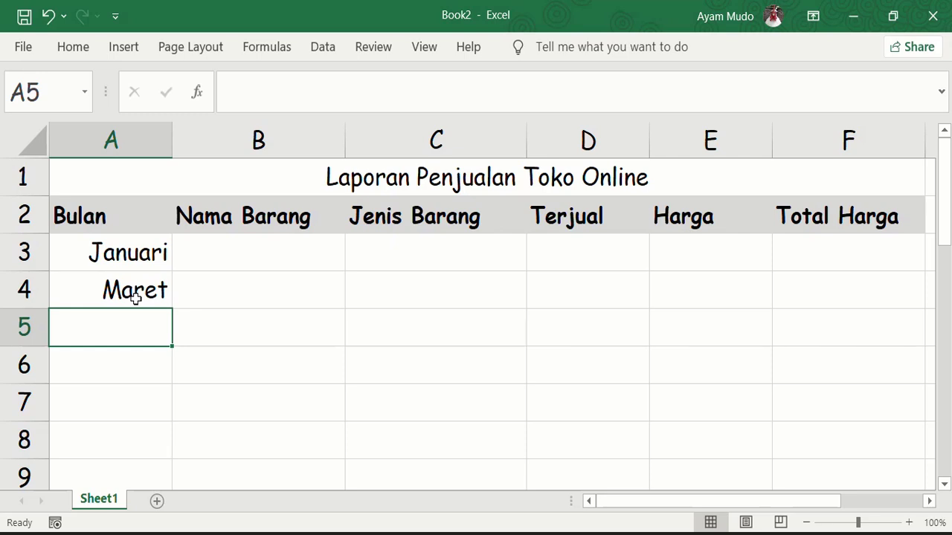
text(2/1/24)
key(Return)
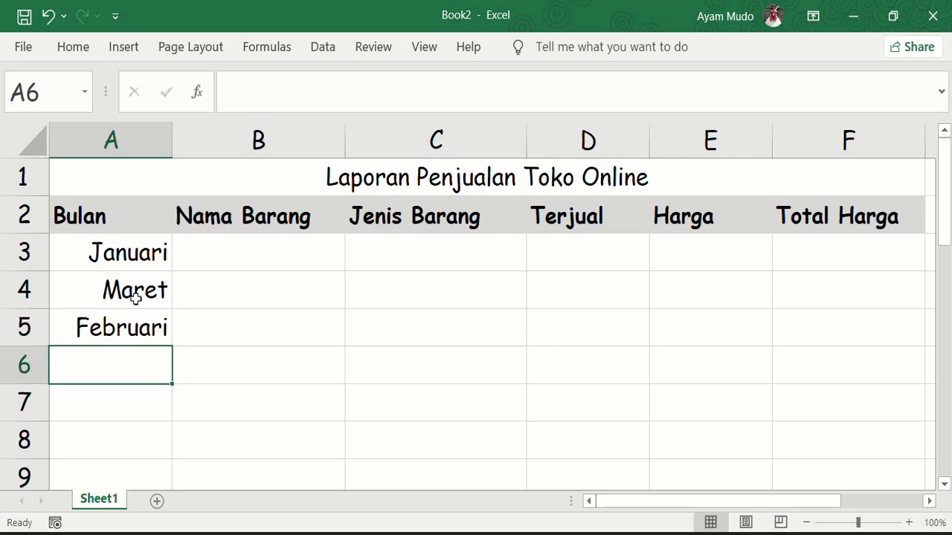
text(2/1/24)
key(Return)
text(3/1/24)
key(Return)
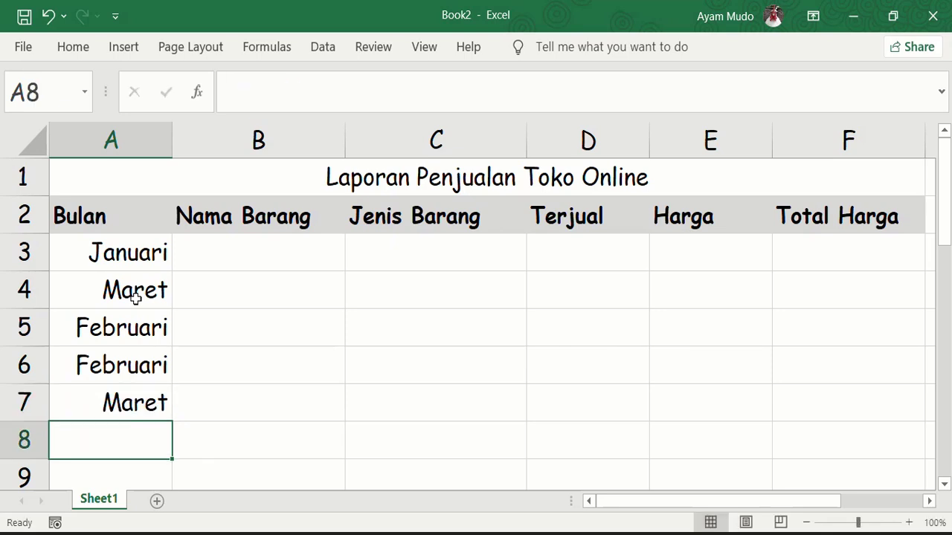
Enter the dates 1/1/24, 1/1/24, 2/1/24, 3/1/24 and 2/1/24 in cells A8 to A12
text(1/1/24)
key(Return)
text(1/1/24)
key(Return)
text(2/1/24)
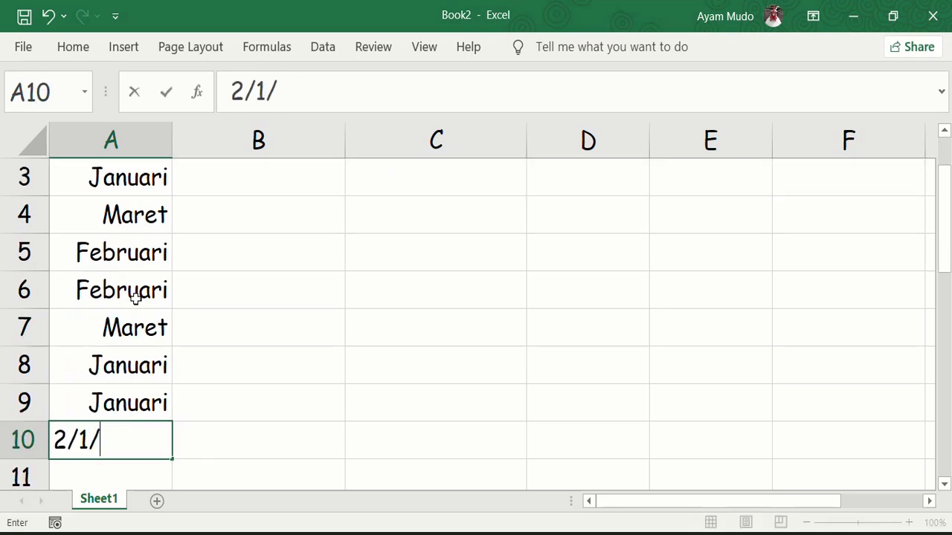
key(Return)
text(3/1/24)
key(Return)
text(2/1/24)
key(Return)
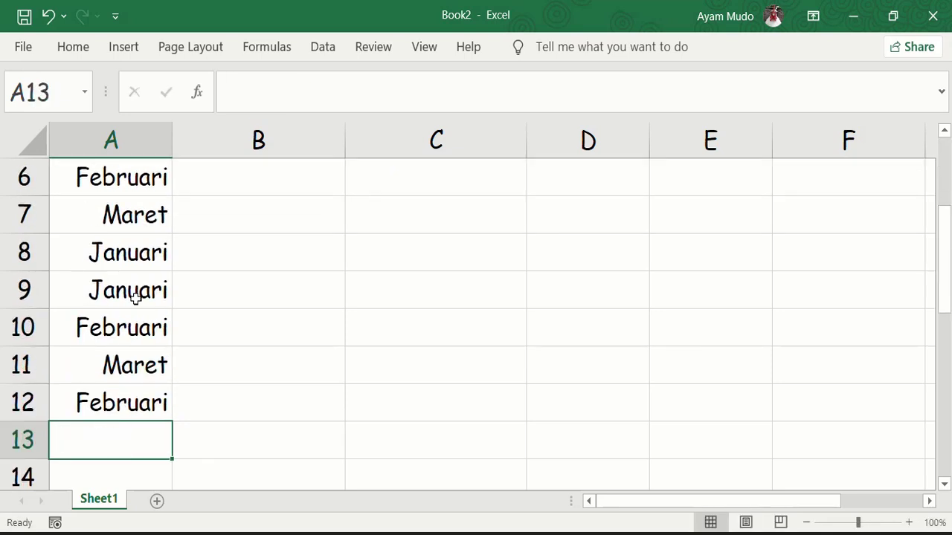
Enter the dates 1/1/24, 3/1/24, 1/1/24 and 3/1/24 in cells A13 to A16
text(1/1/24)
key(Return)
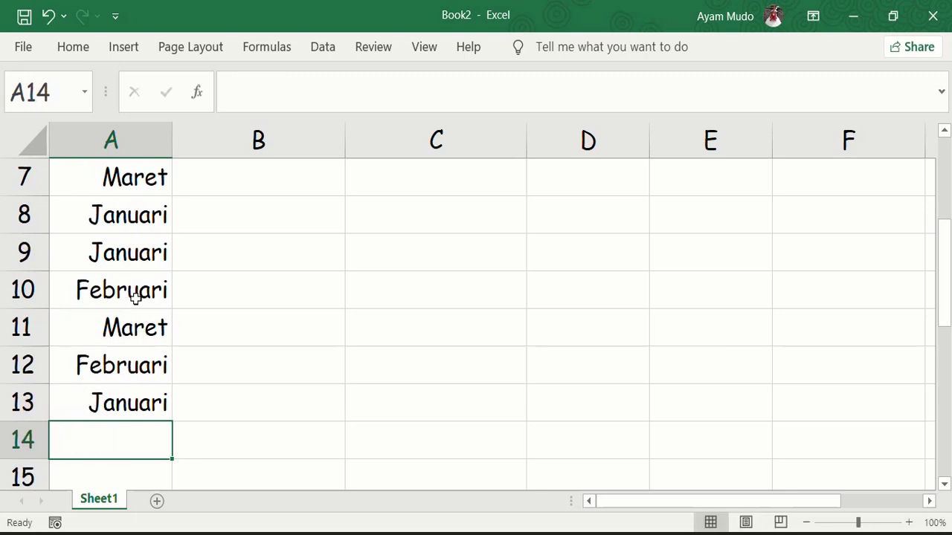
text(3/1/24)
key(Return)
text(1/1/24)
key(Return)
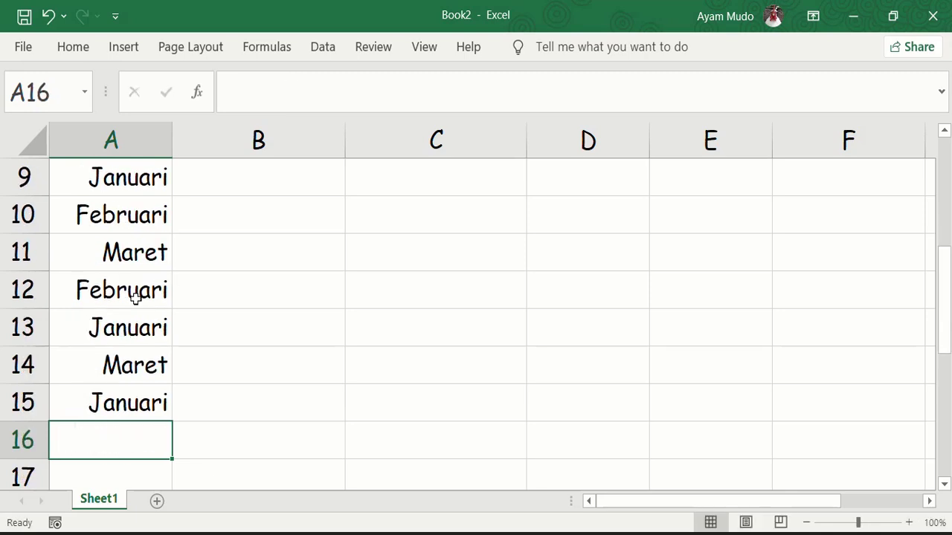
text(3/1/24)
key(Return)
key(Return)
Enter the item name Aha in cells B3 to B5 under Nama Barang
scroll(282, 247, up, 3)
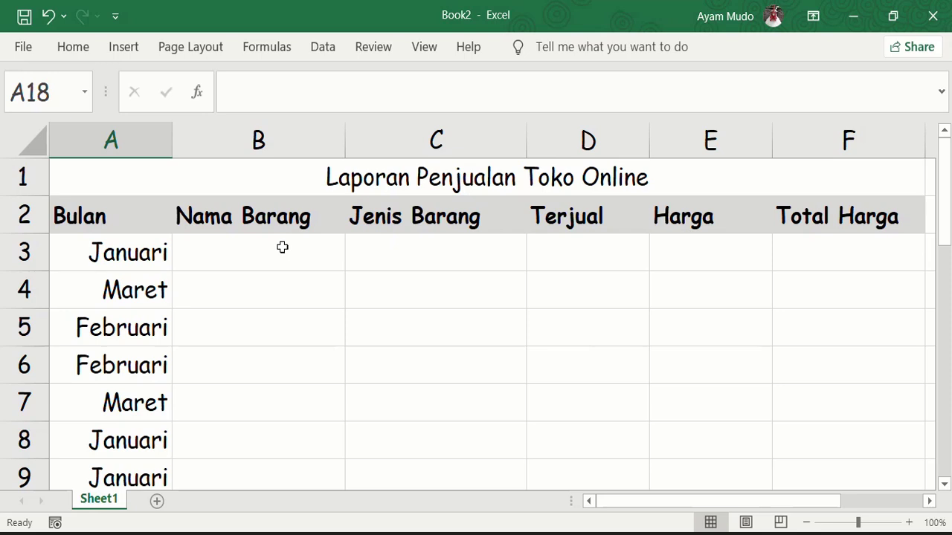
click(283, 247)
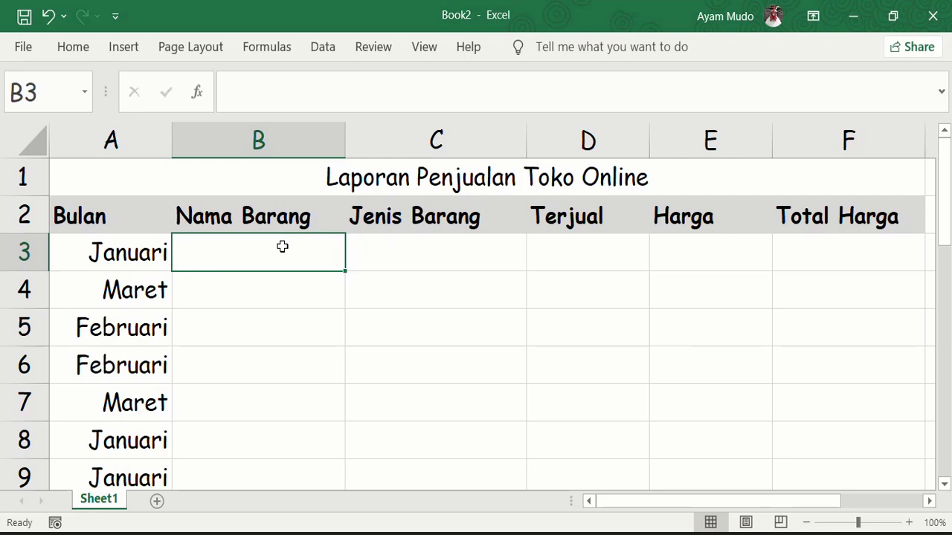
text(Aha)
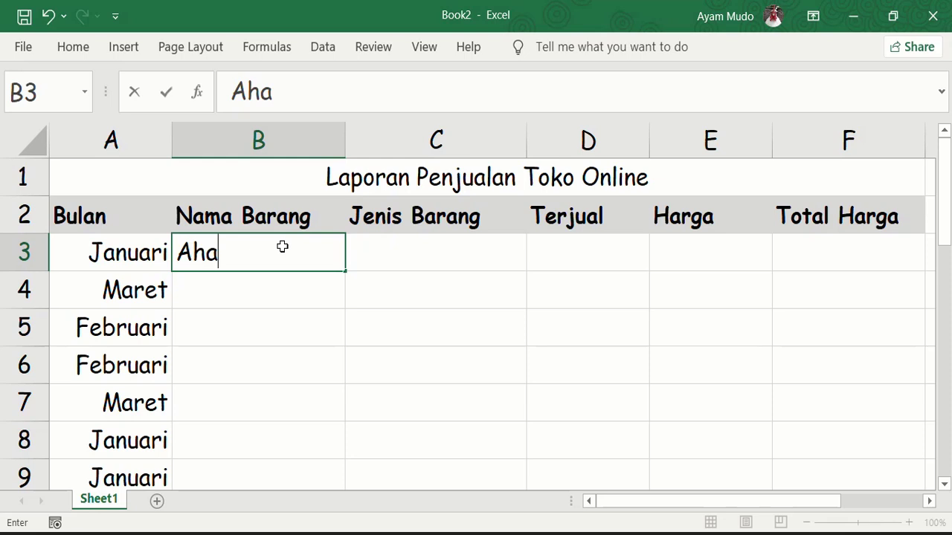
key(Return)
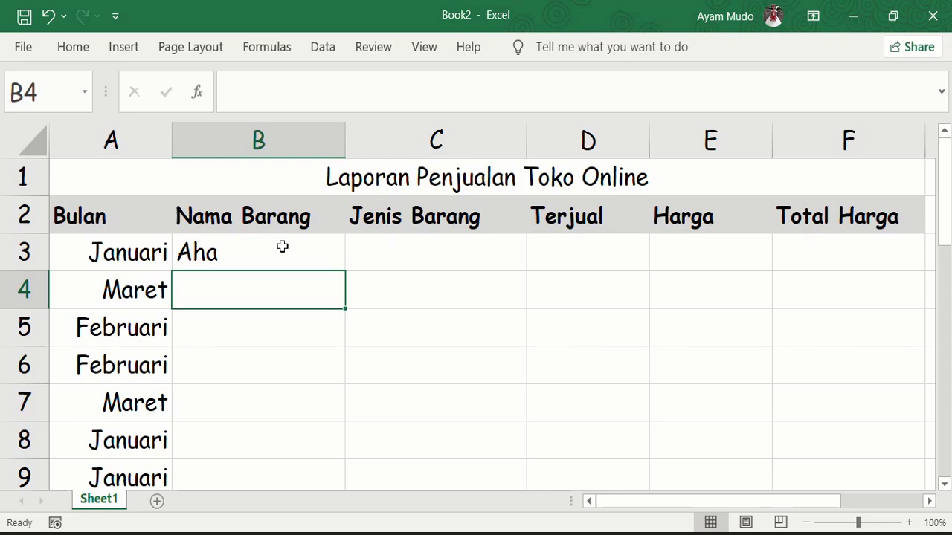
text(Aha)
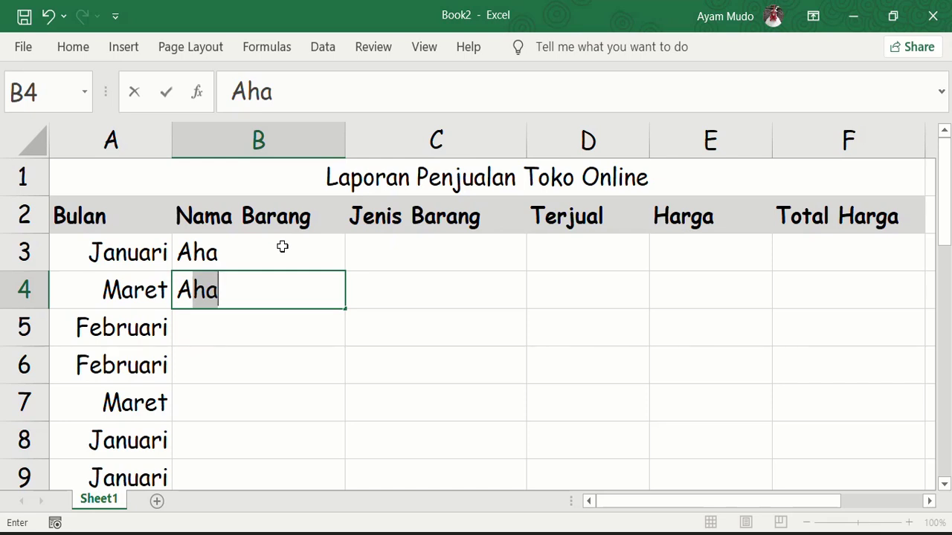
key(Return)
text(A)
key(Return)
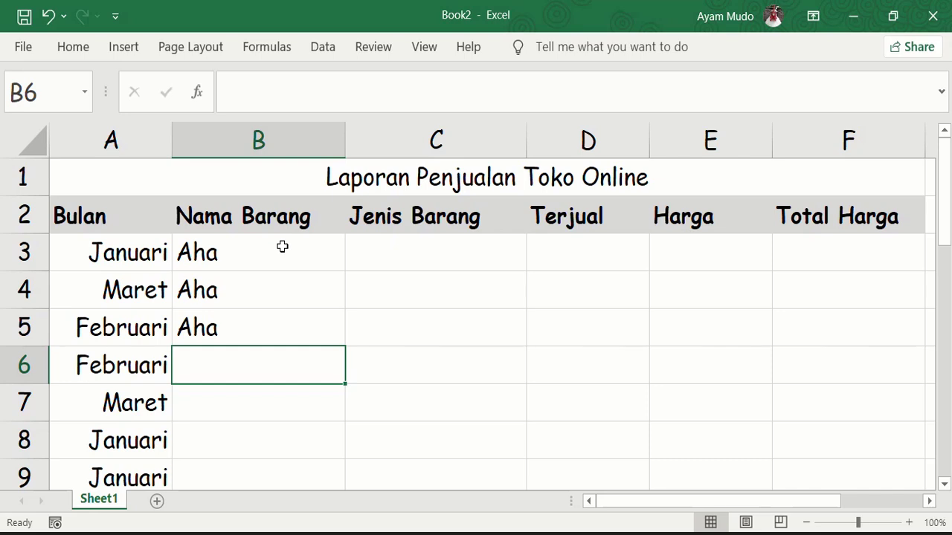
Enter the item names Compaq in cells B6 to B8 and Flash in cells B9 to B11
text(Compaq)
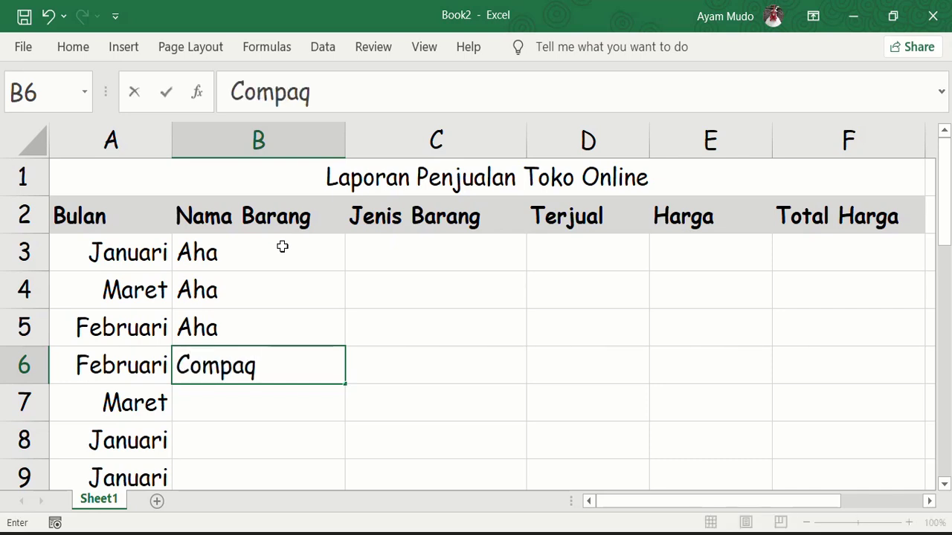
key(Return)
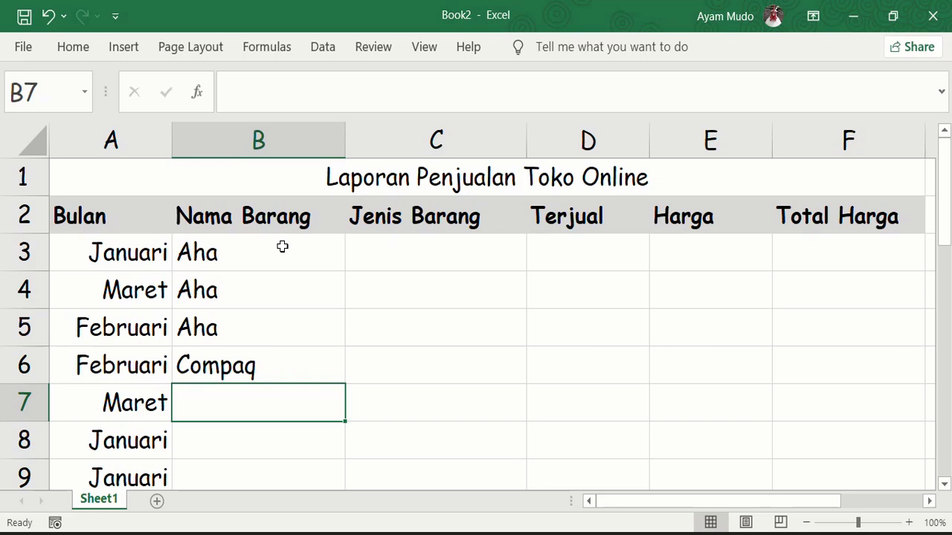
text(Compaq)
key(Return)
text(Compaq)
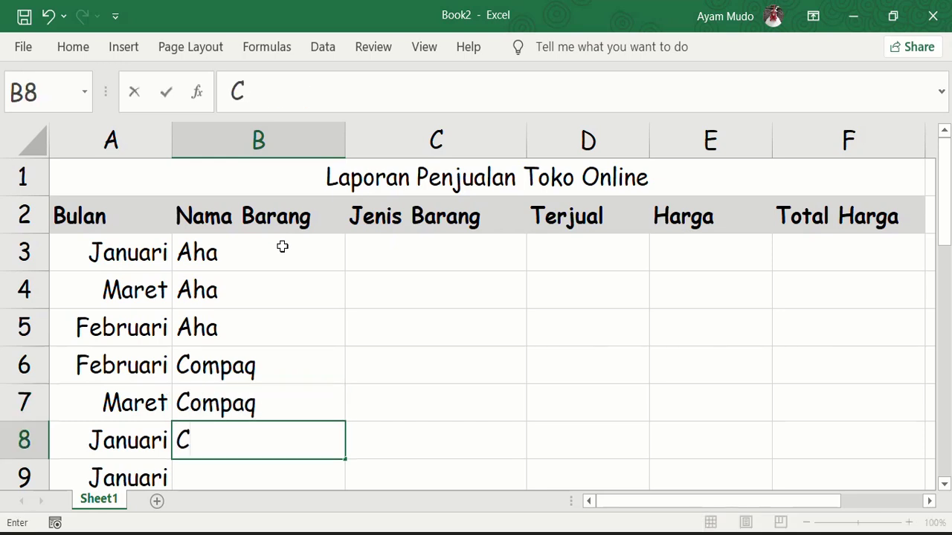
key(Return)
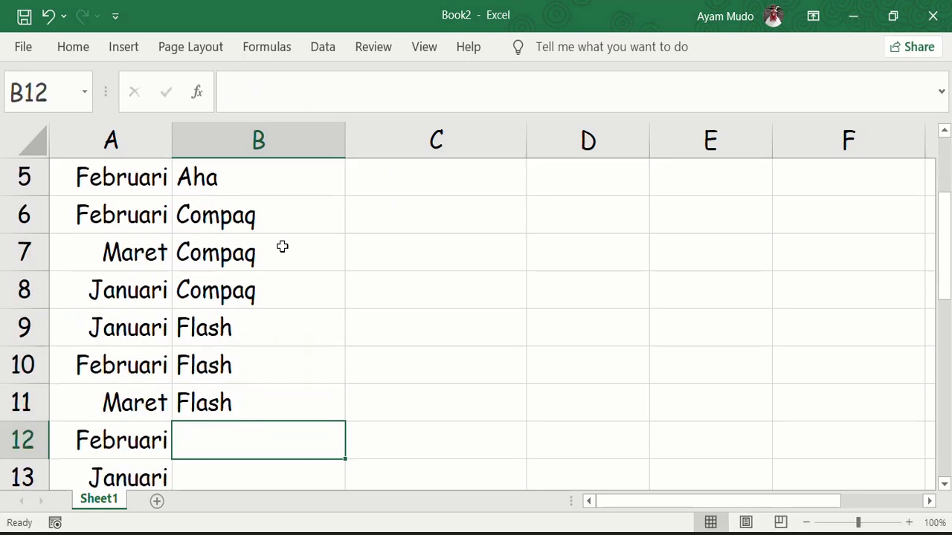
Enter the item names IM2 in cells B12 to B14 and Motorola in cells B15 to B17
text(IM2)
key(Return)
text(Moot)
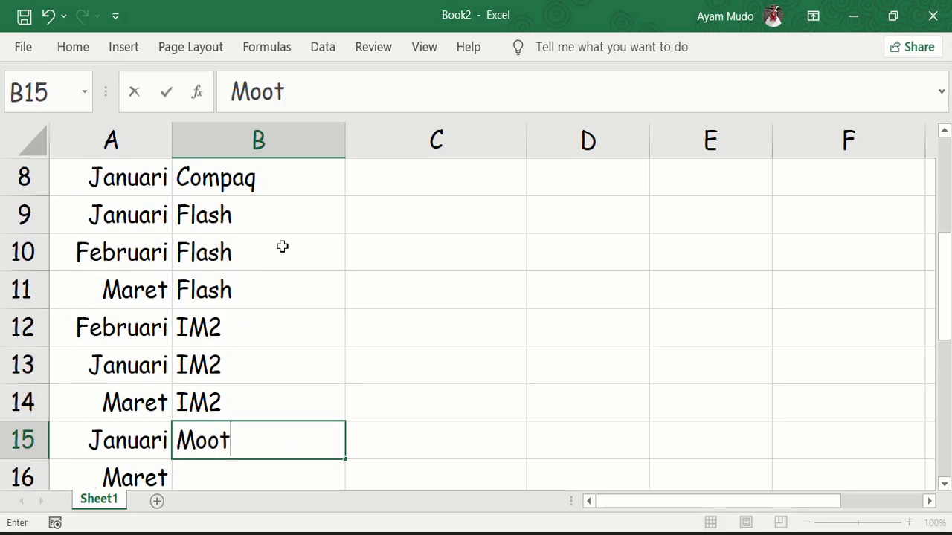
key(BackSpace)
key(BackSpace)
text(torola)
key(Return)
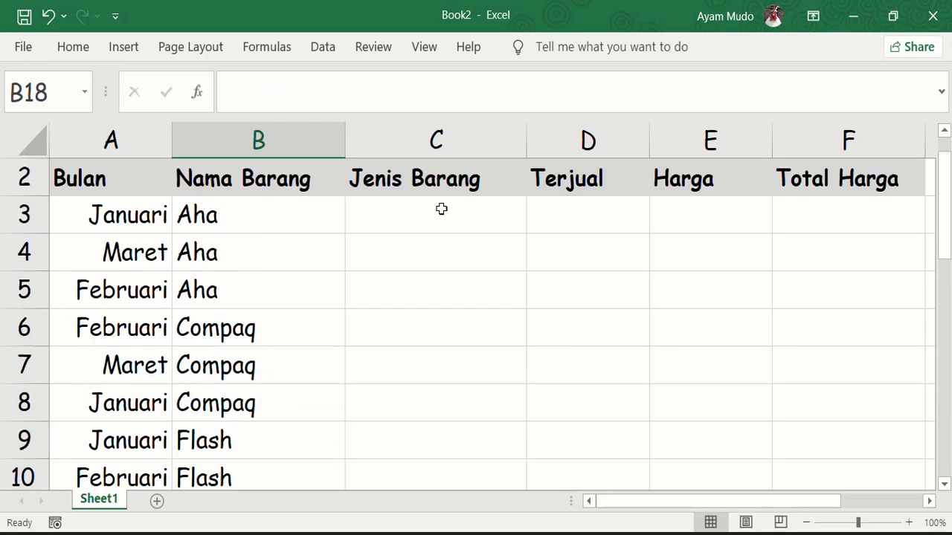
Fill in the Jenis Barang column with Modem in C3 to C5, Laptop in C6 to C8 and Modem in C9 to C14
click(441, 208)
text(Mos)
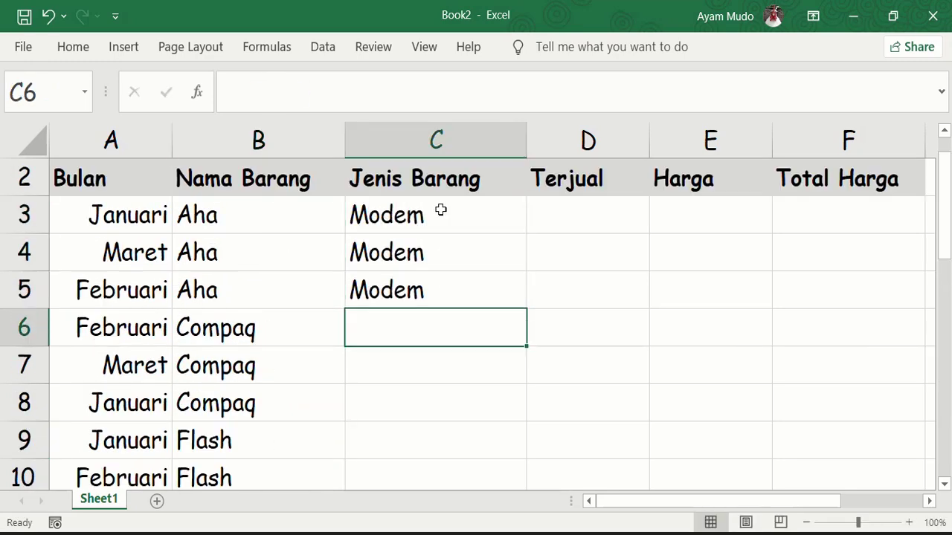
text(La)
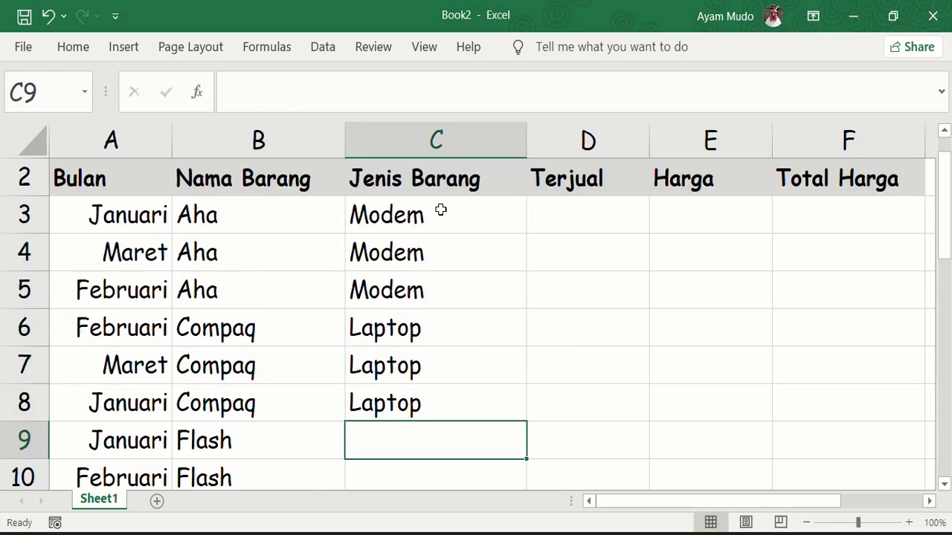
text(Modem)
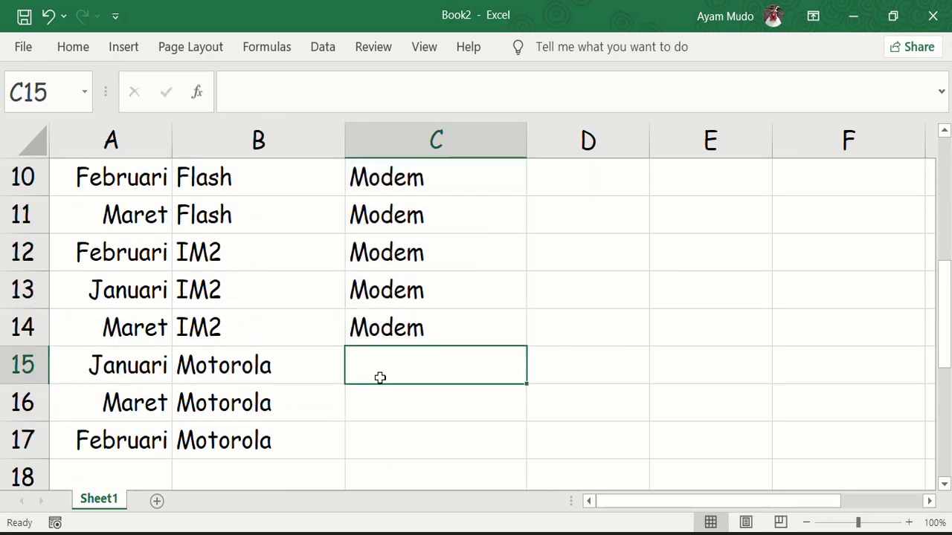
Enter the item type Handphone in cells C15 to C17
text(Handphone)
key(Return)
text(H)
key(Return)
text(H)
key(Return)
Enter the sold quantities 12, 25, 88, 32, 29, 11 and 39 in cells D3 to D9 under Terjual
scroll(588, 221, up, 3)
click(588, 221)
text(12 25 88 )
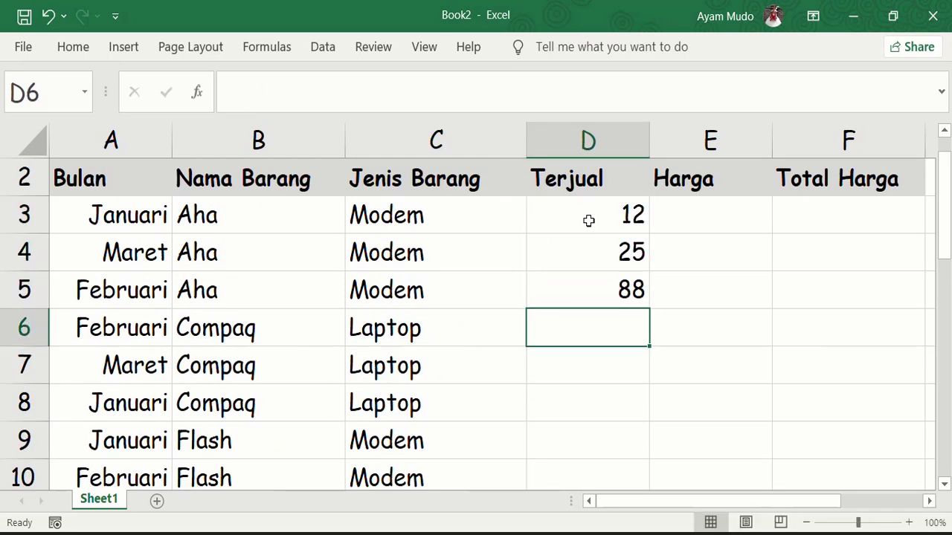
text(32 29 11 39)
Re-enter the Terjual quantities from D8 down to D17 as 29, 11, 39, 34, 29, 65, 20, 10, 10 and 20
key(Up)
key(Up)
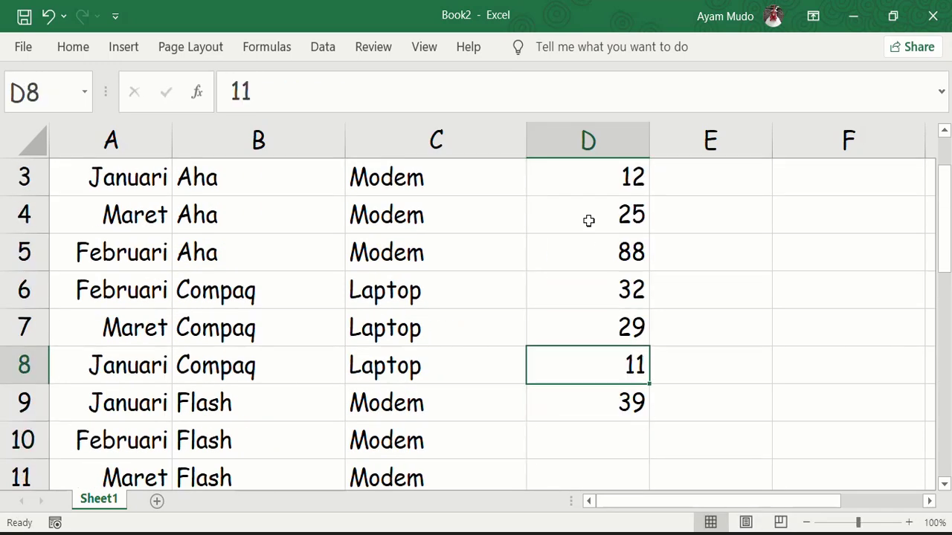
key(BackSpace)
text(2)
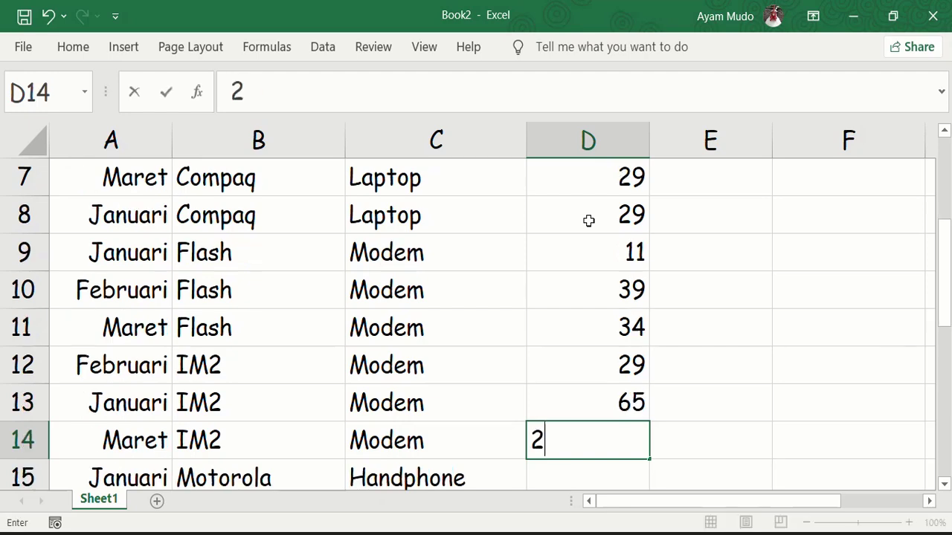
text(9 11 39 34 29 65 20 10 10)
key(Return)
key(Return)
Enter the price 300000 in E3 under Harga and fill it down to E5
scroll(729, 223, up, 2)
click(710, 215)
text(300000)
drag(710, 216, 730, 290)
key(ctrl+d)
Enter the price 4500000 in E6 and fill it down to E8
key(Down)
key(Down)
key(Down)
text(4500000)
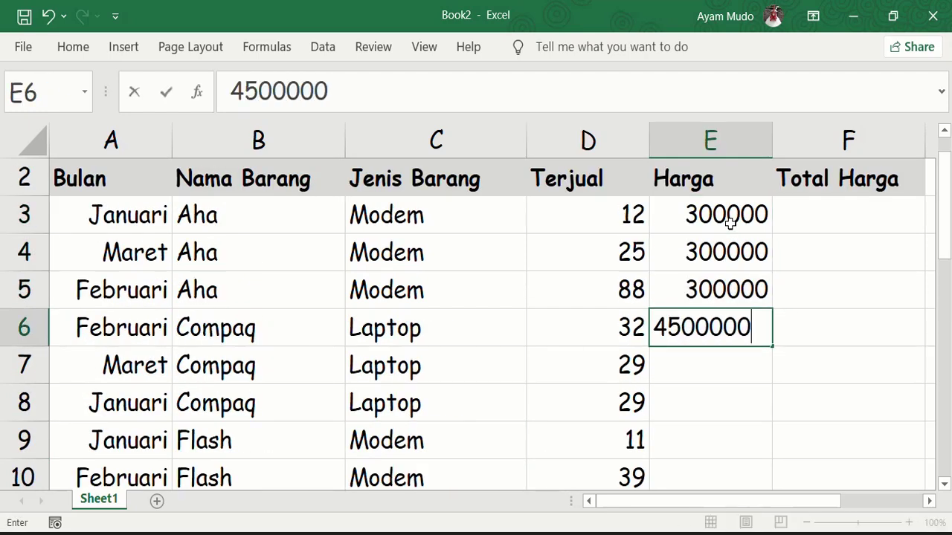
key(ctrl+Return)
key(shift+Down)
key(shift+Down)
key(ctrl+d)
Enter the price 350000 in E9 and fill it down to E11
key(Down)
key(Down)
key(Down)
text(350000)
key(ctrl+Return)
key(shift+Down)
key(shift+Down)
key(ctrl+d)
Enter the price 400000 in E12 and fill it down to E14
key(Down)
key(Down)
key(Down)
text(400000)
key(ctrl+Return)
key(shift+Down)
key(shift+Down)
key(ctrl+d)
Enter the price 850000 in E15 and fill it down to E17
key(Down)
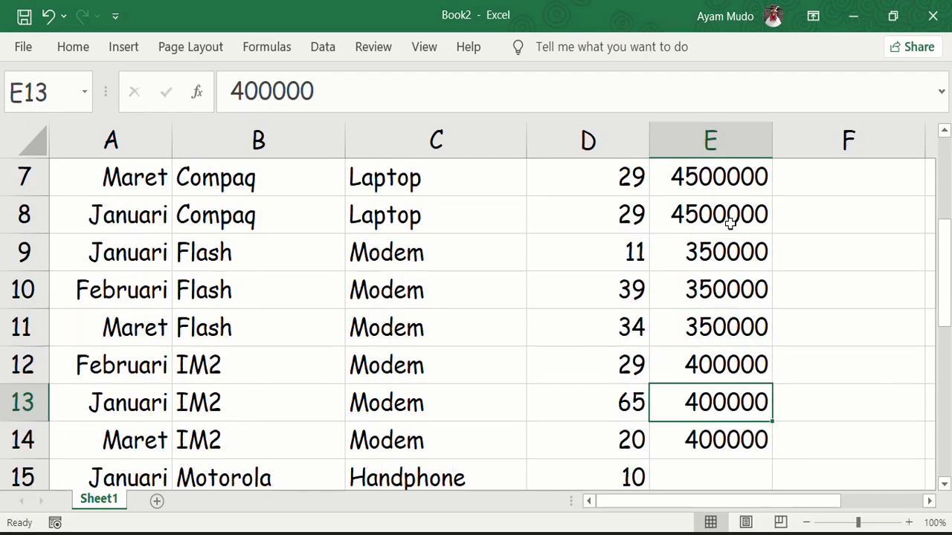
key(Down)
key(Down)
text(850000)
key(ctrl+Return)
key(shift+Down)
key(shift+Down)
key(ctrl+d)
Format the prices in E3 to E17 as Rupiah (Rp) accounting values without decimals
key(ctrl+Up)
key(ctrl+shift+Down)
key(alt+h)
key(a)
key(n)
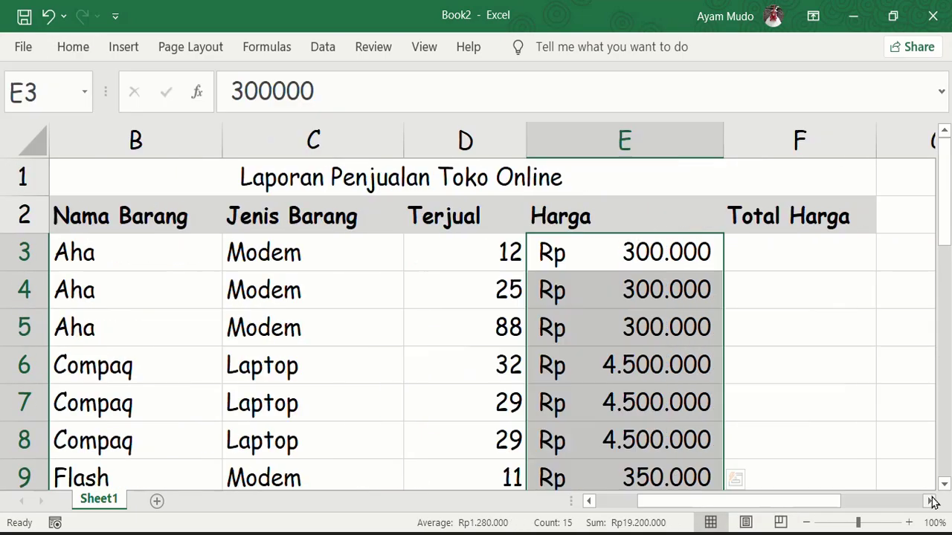
Calculate Total Harga in F3 with the formula =D3*E3 and fill it down to F17
key(Right)
text(=D3*E3)
key(Return)
key(Up)
double_click(917, 267)
Create a PivotTable on a new worksheet from the sales data range A2:F17, including the header row
scroll(293, 285, left, 2)
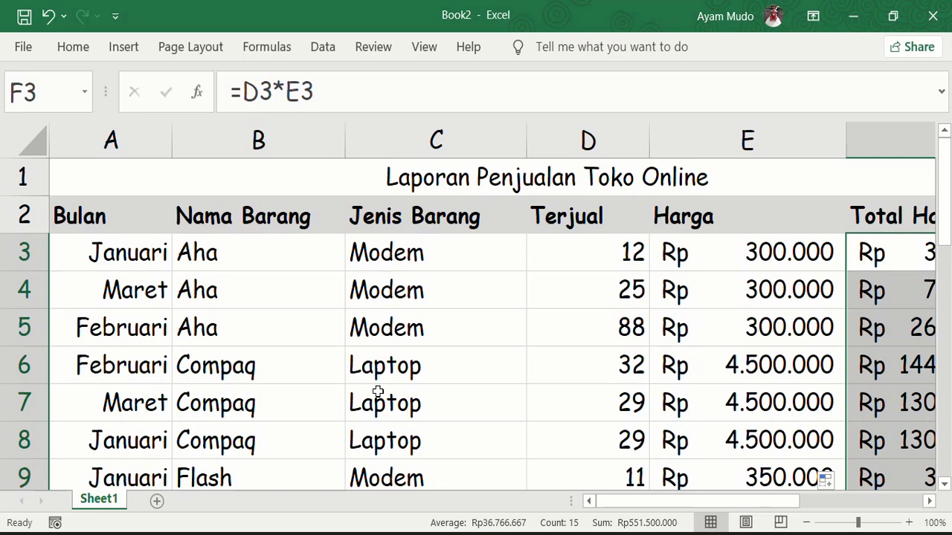
scroll(419, 346, down, 3)
drag(950, 312, 950, 305)
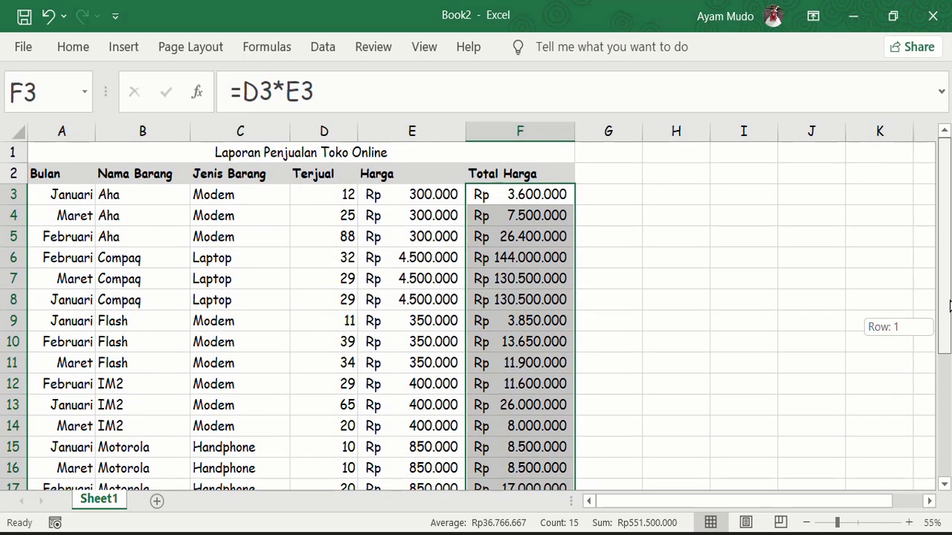
click(767, 308)
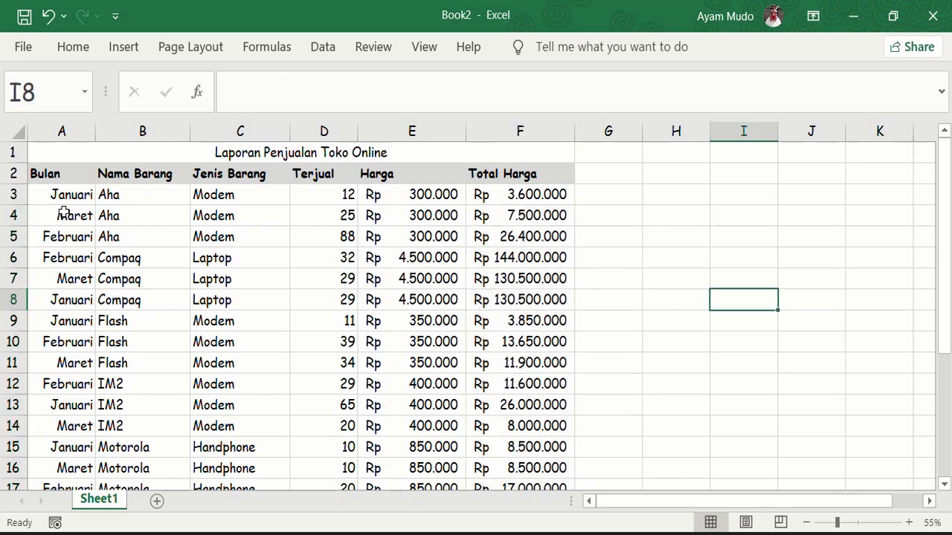
click(55, 170)
drag(316, 329, 519, 448)
click(125, 48)
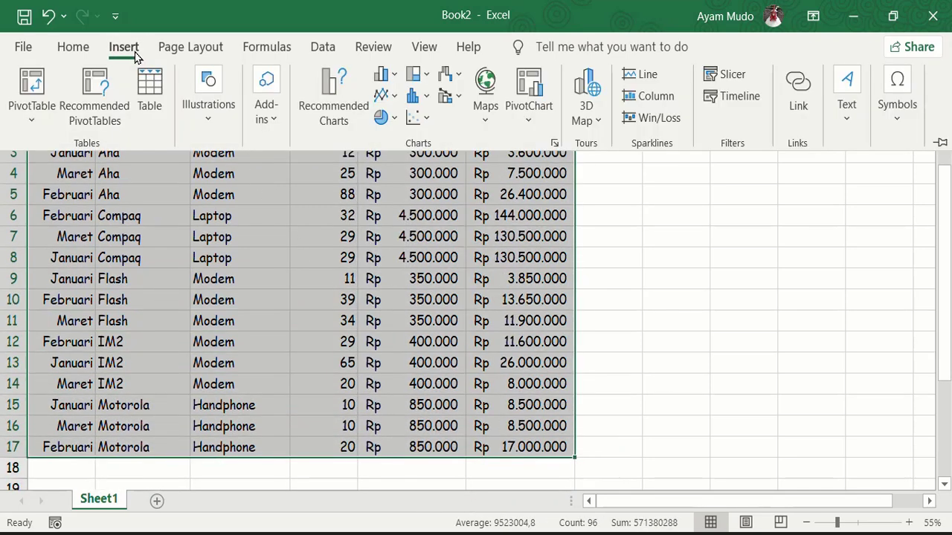
click(16, 93)
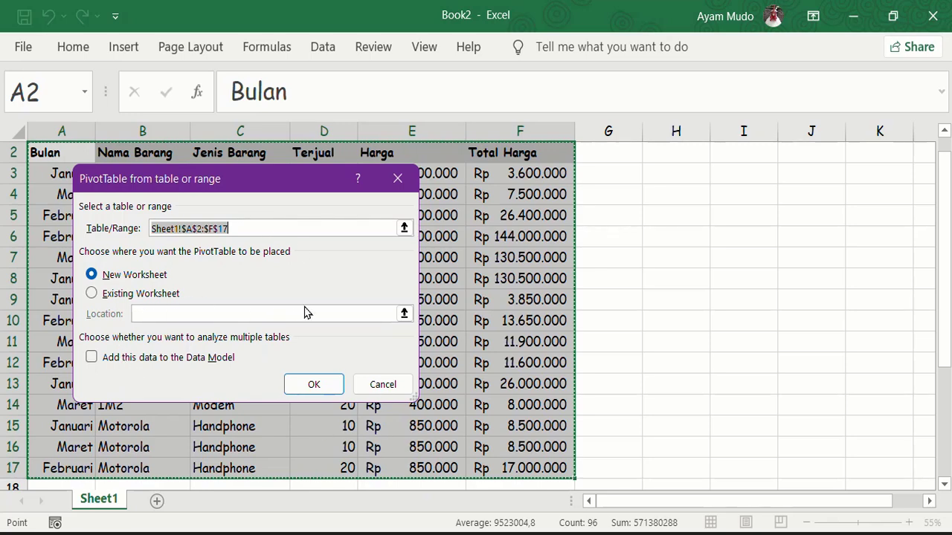
click(314, 384)
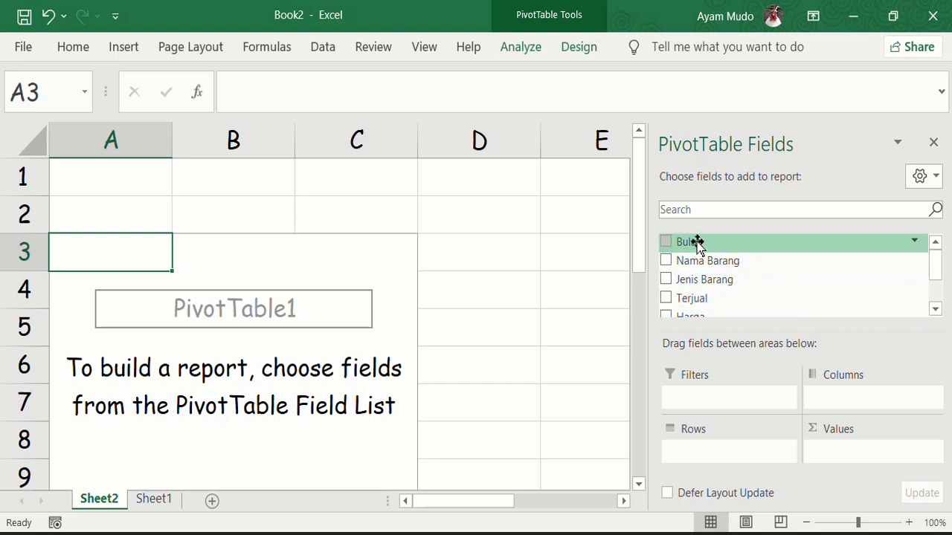
Set Bulan as the PivotTable's report filter and Jenis Barang as its row field
drag(698, 246, 701, 411)
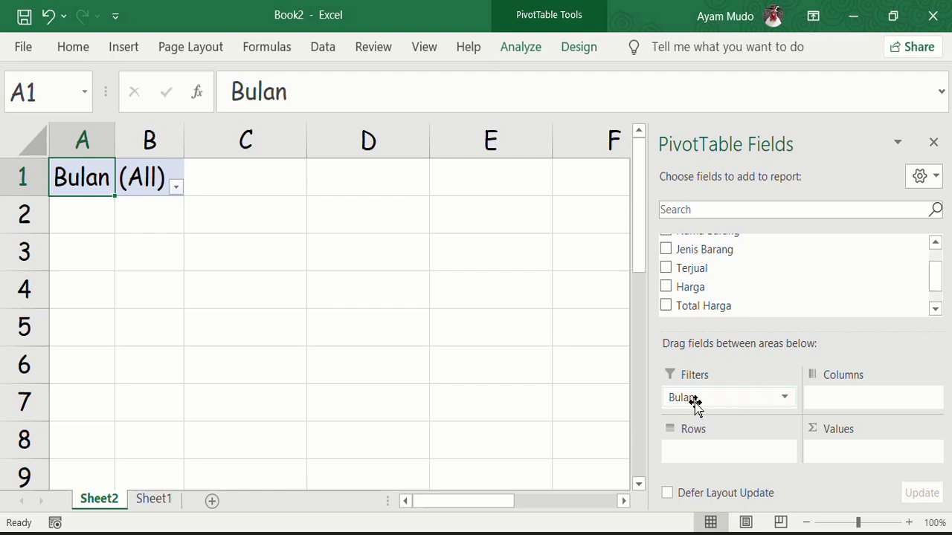
scroll(757, 282, up, 1)
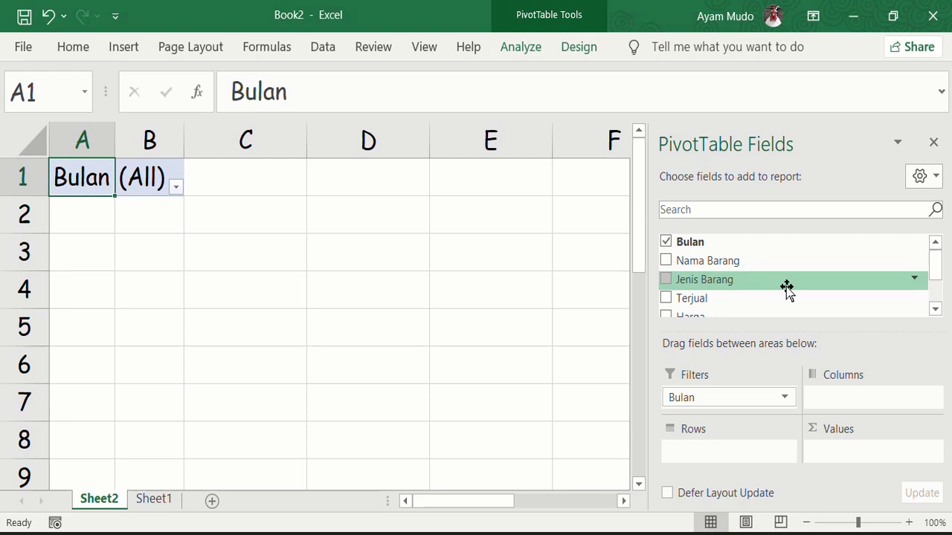
drag(786, 296, 734, 459)
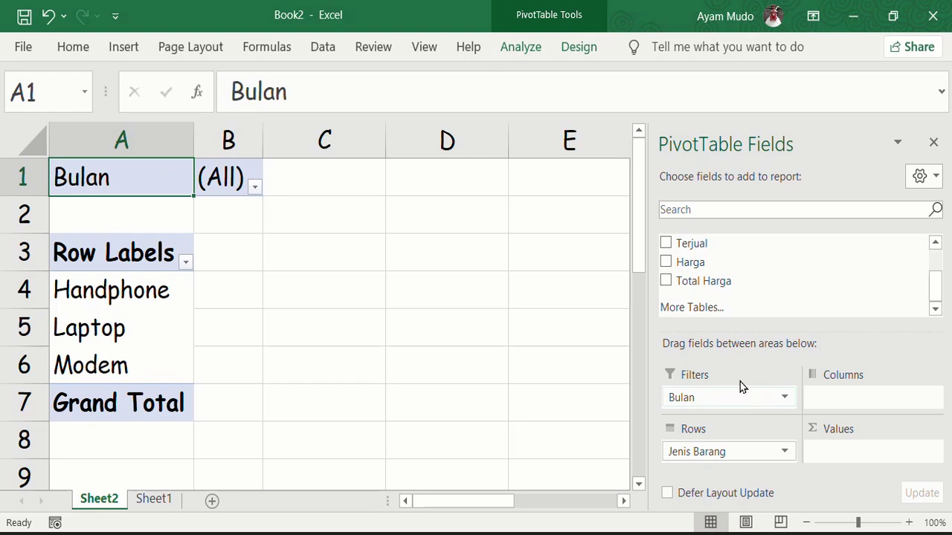
Add Nama Barang as the PivotTable's column field and Total Harga as its summed value, and close the field list
scroll(732, 315, up, 2)
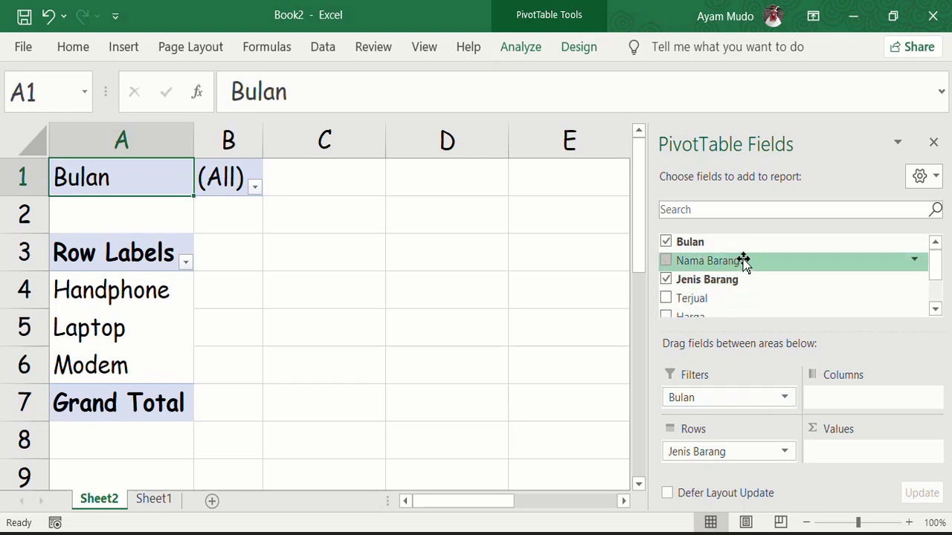
drag(743, 262, 839, 397)
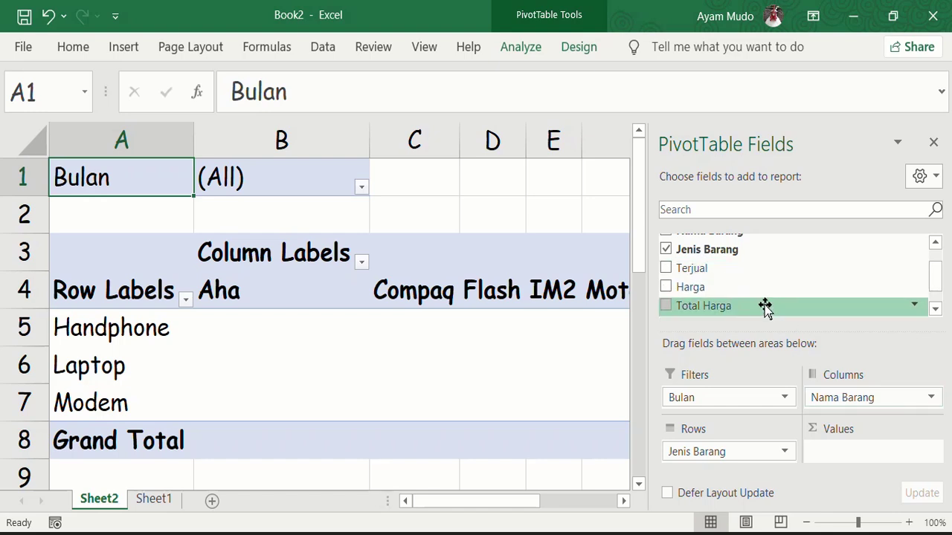
drag(765, 308, 853, 461)
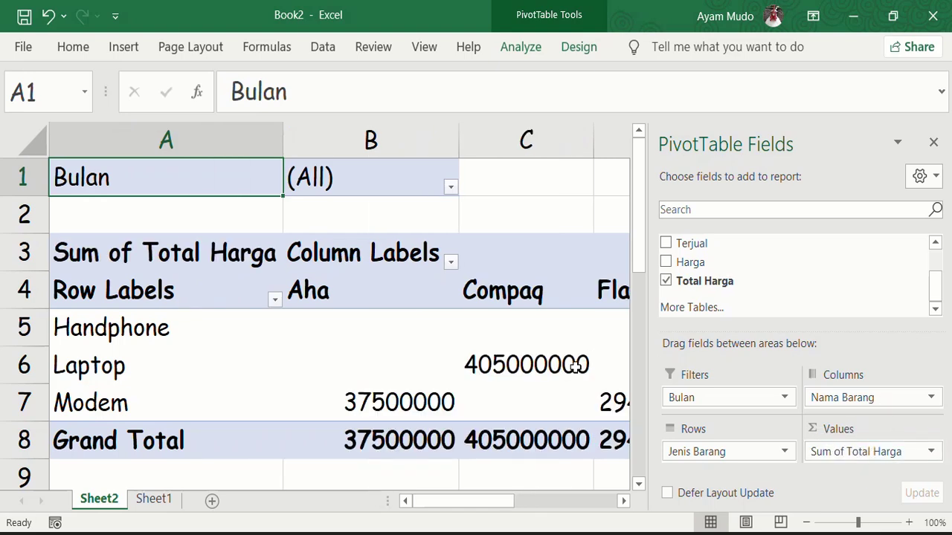
mouse_move(576, 364)
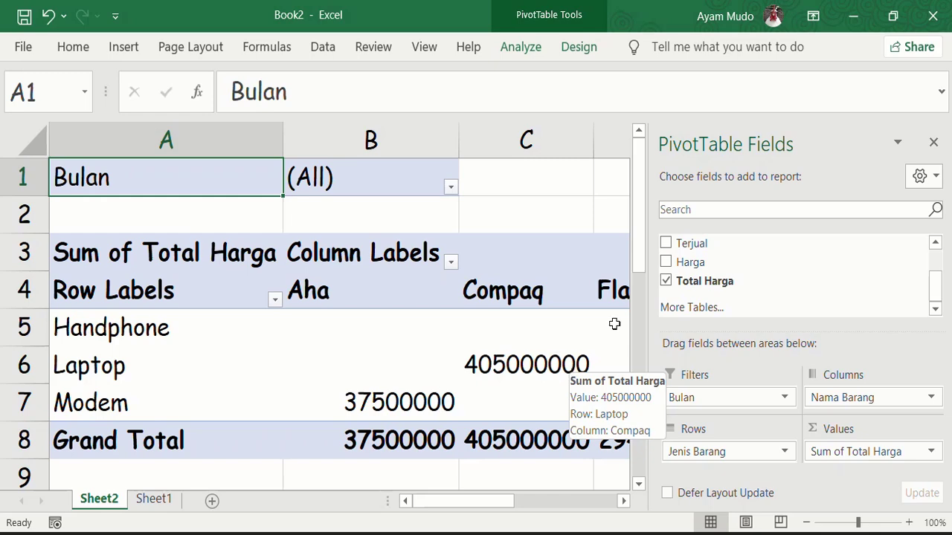
click(934, 143)
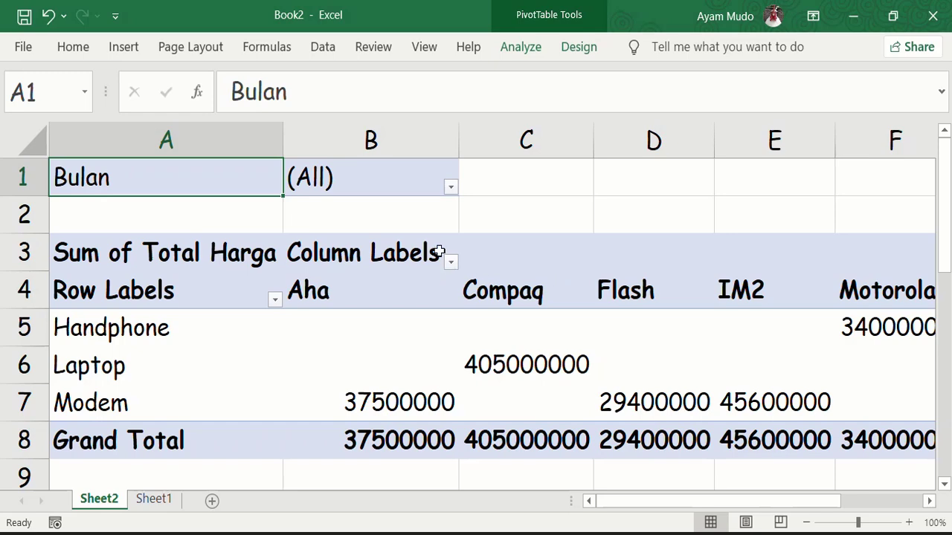
Insert slicers for Bulan, Nama Barang and Jenis Barang on the PivotTable
ctrl+scroll(439, 253, down, 2)
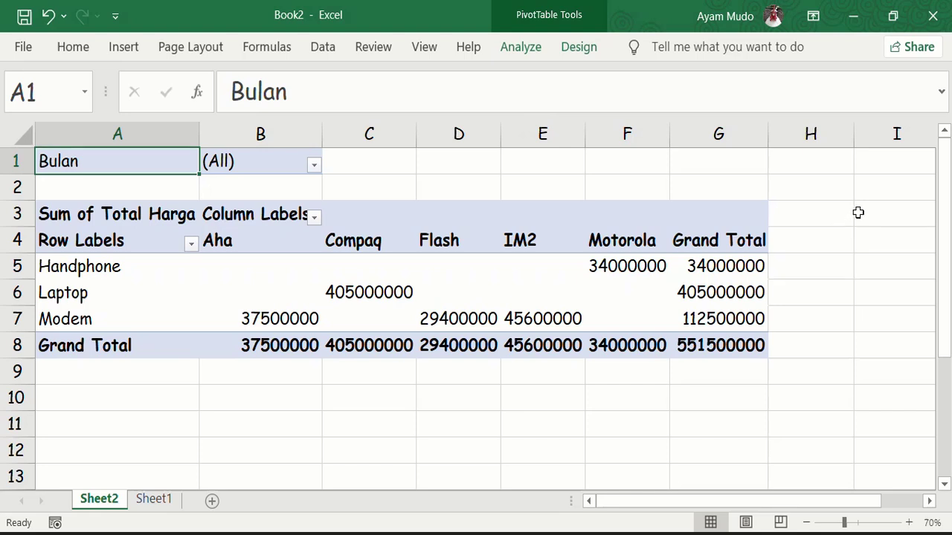
click(885, 218)
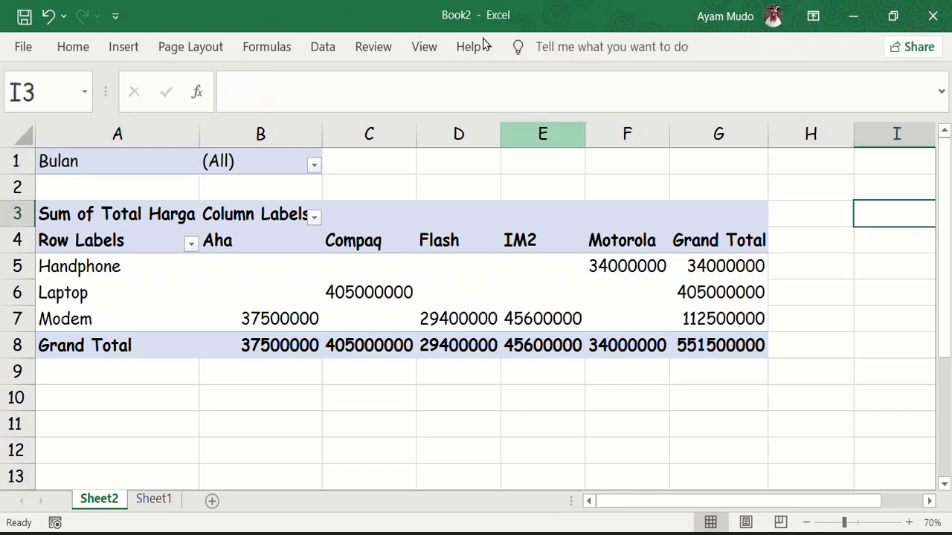
click(378, 233)
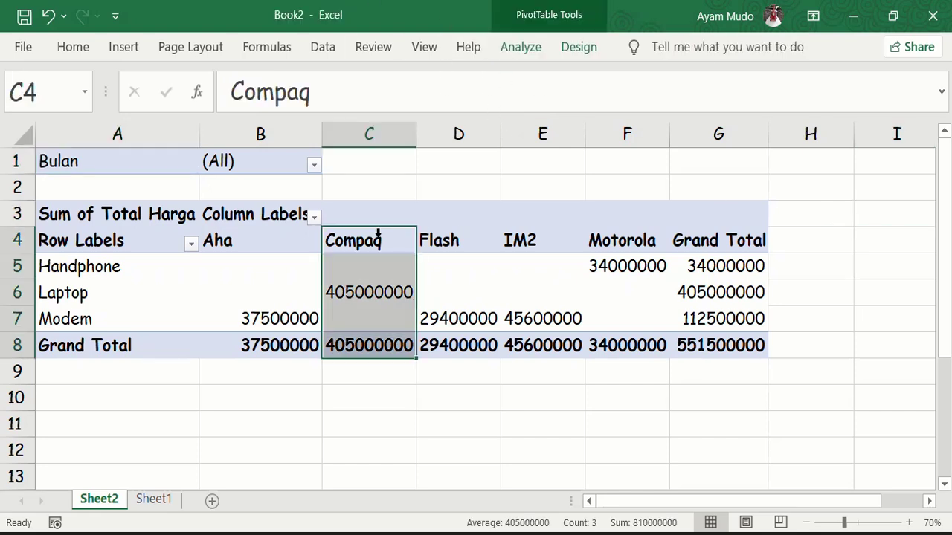
click(519, 52)
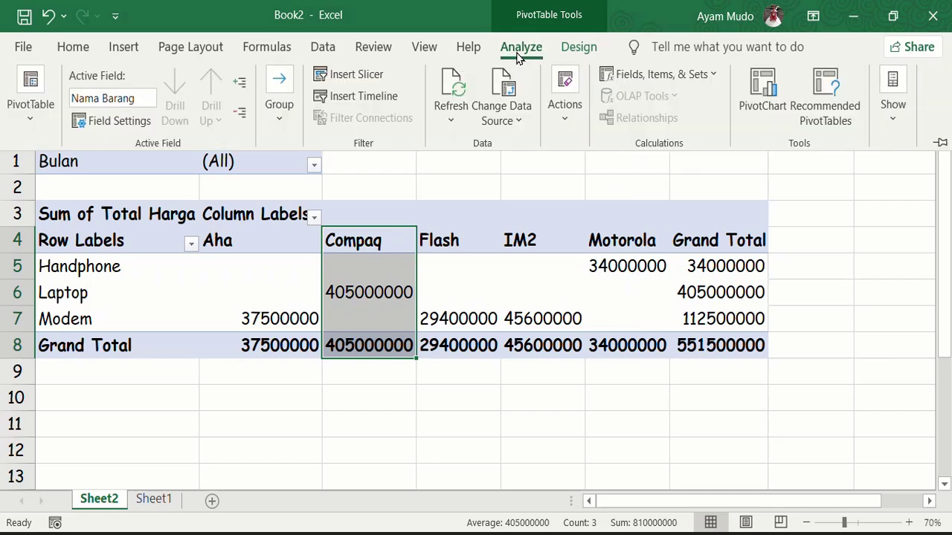
click(355, 73)
drag(200, 92, 766, 85)
click(727, 148)
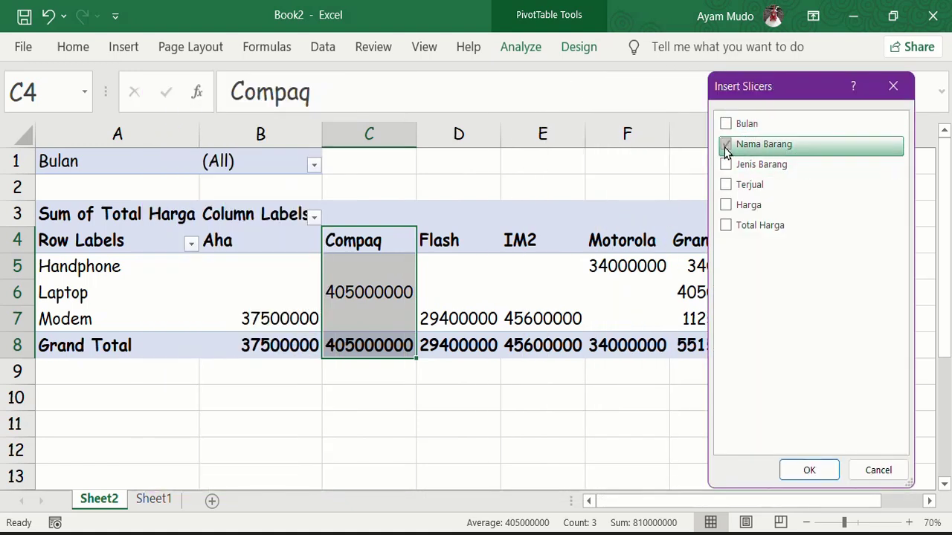
click(727, 167)
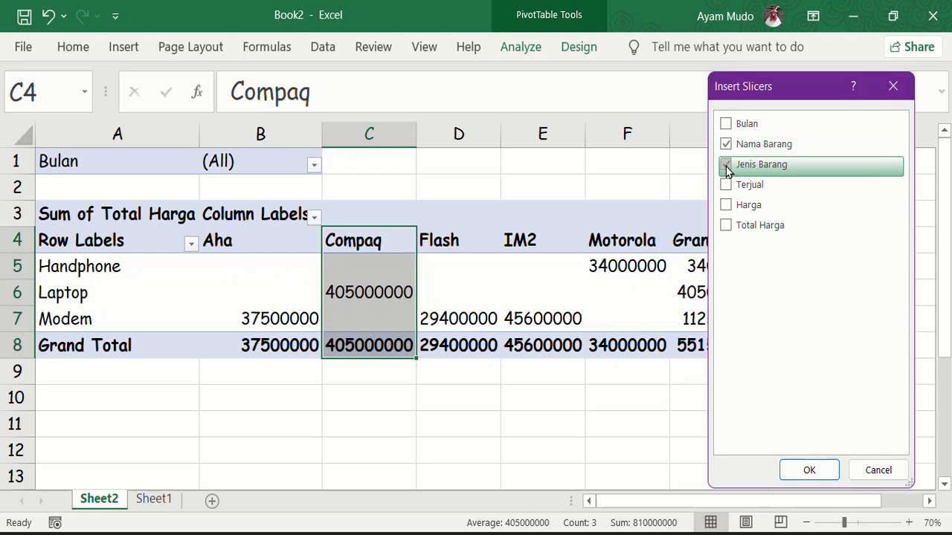
click(727, 125)
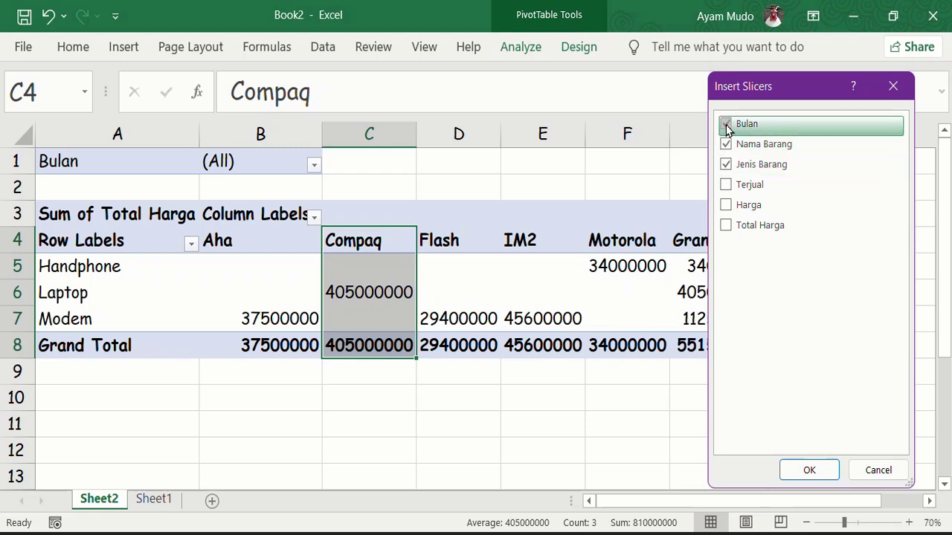
click(815, 470)
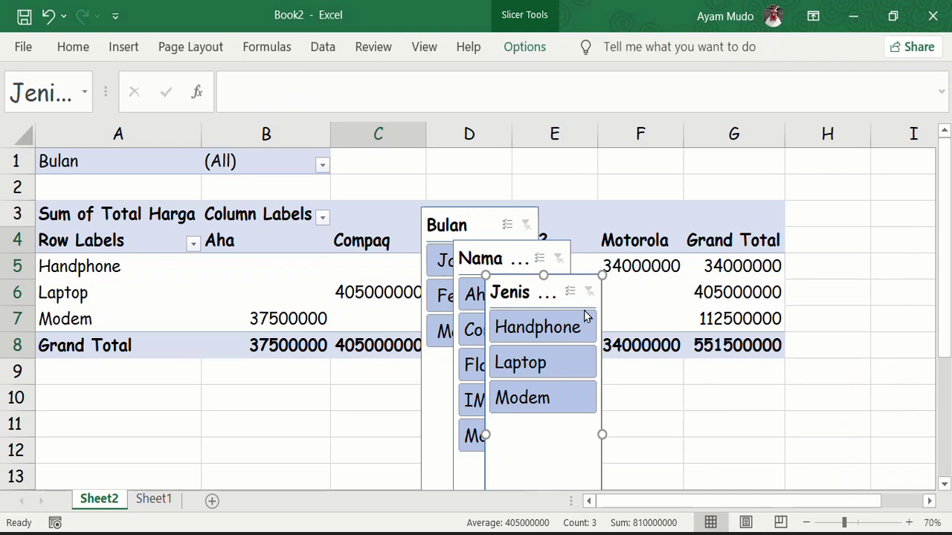
Arrange the slicers side by side clear of the PivotTable, in the order Jenis Barang, Nama Barang, Bulan, across columns H to L
drag(553, 291, 884, 159)
drag(504, 260, 738, 167)
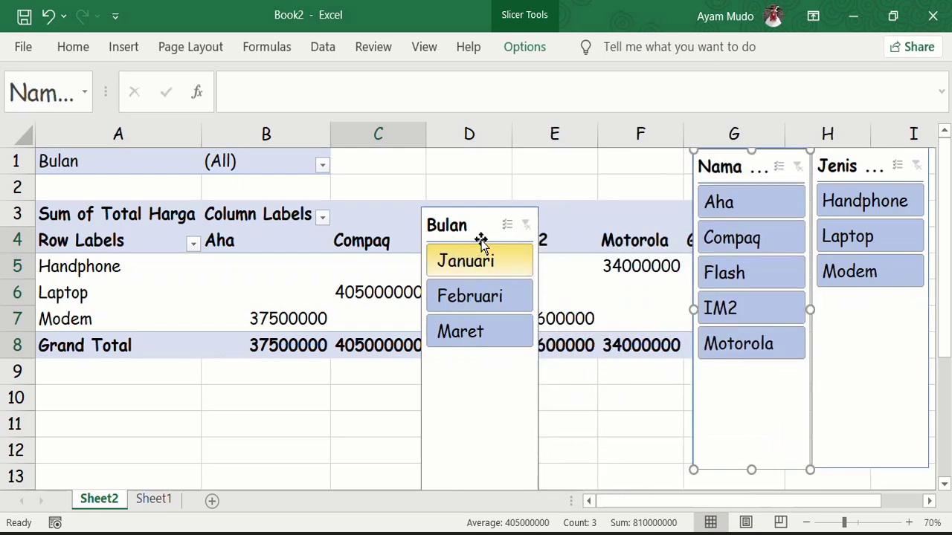
drag(483, 236, 637, 179)
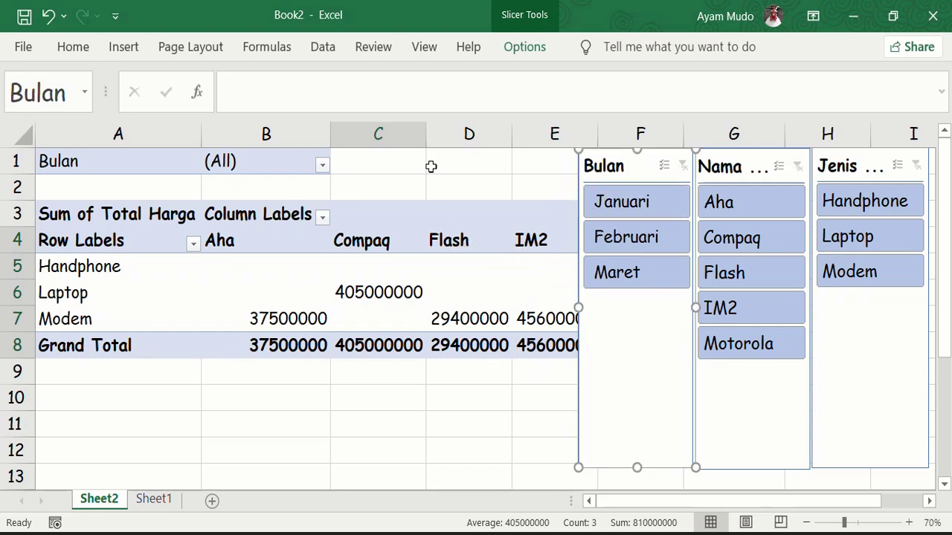
click(430, 201)
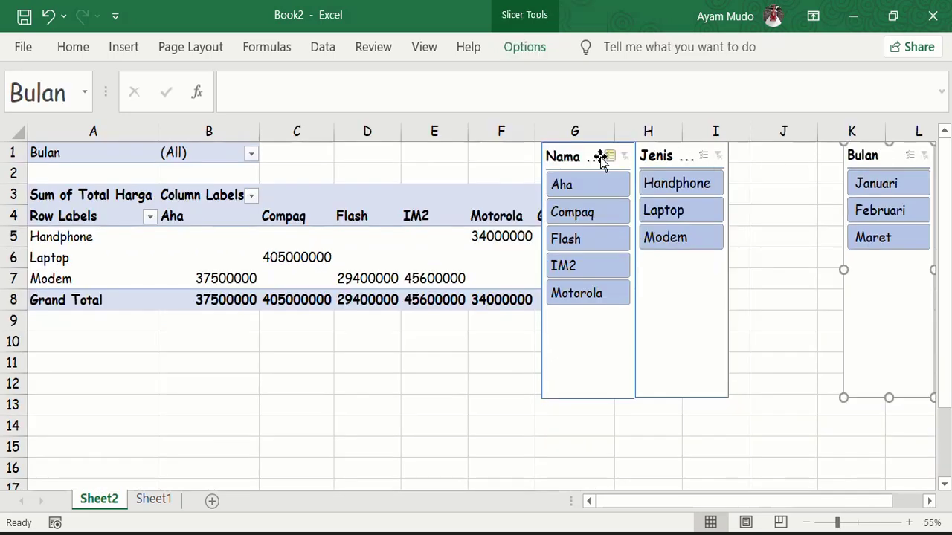
drag(601, 156, 809, 153)
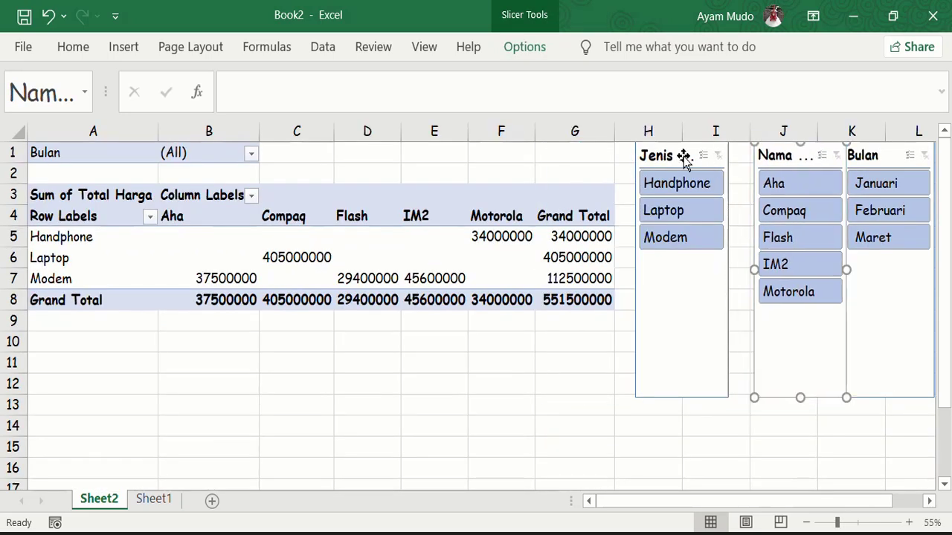
drag(682, 156, 707, 155)
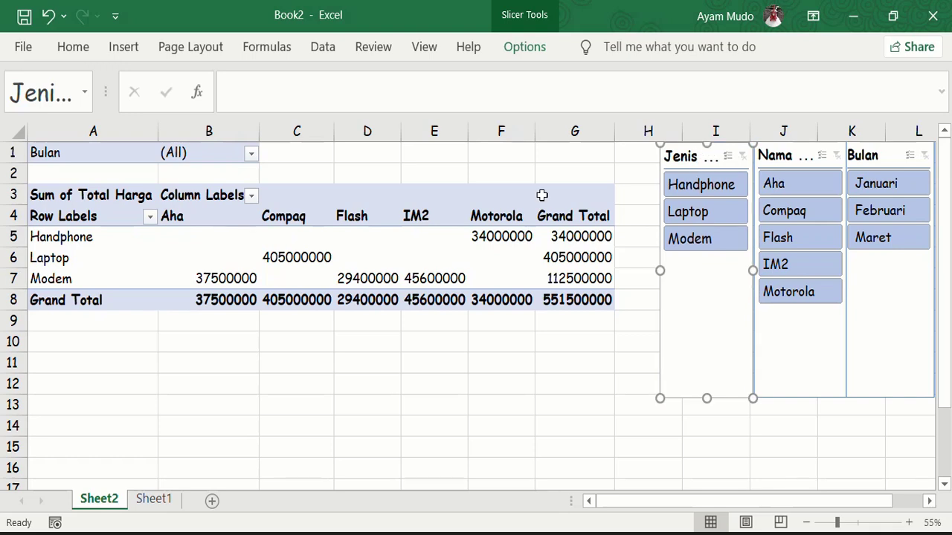
Insert a Bulan timeline, place it below the PivotTable and enlarge it to show all twelve months of 2024
click(504, 210)
click(521, 49)
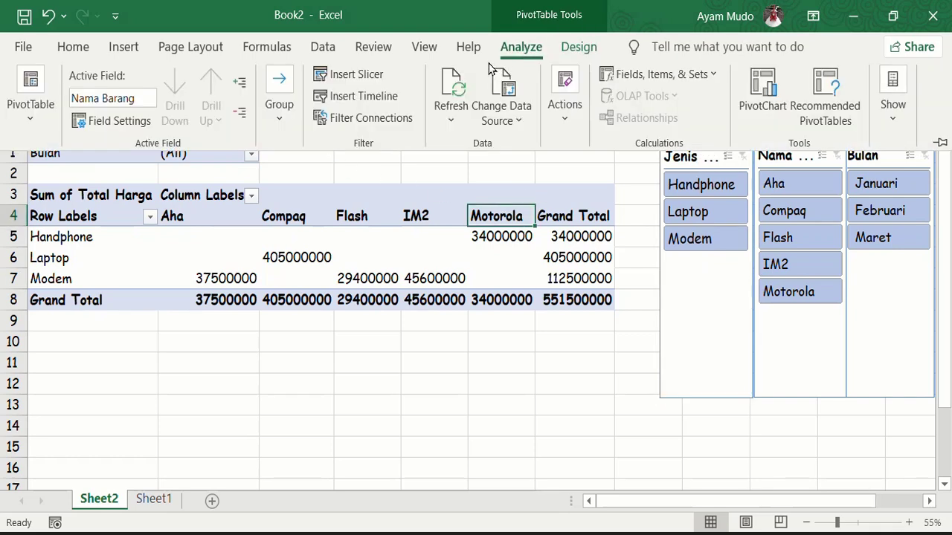
click(383, 104)
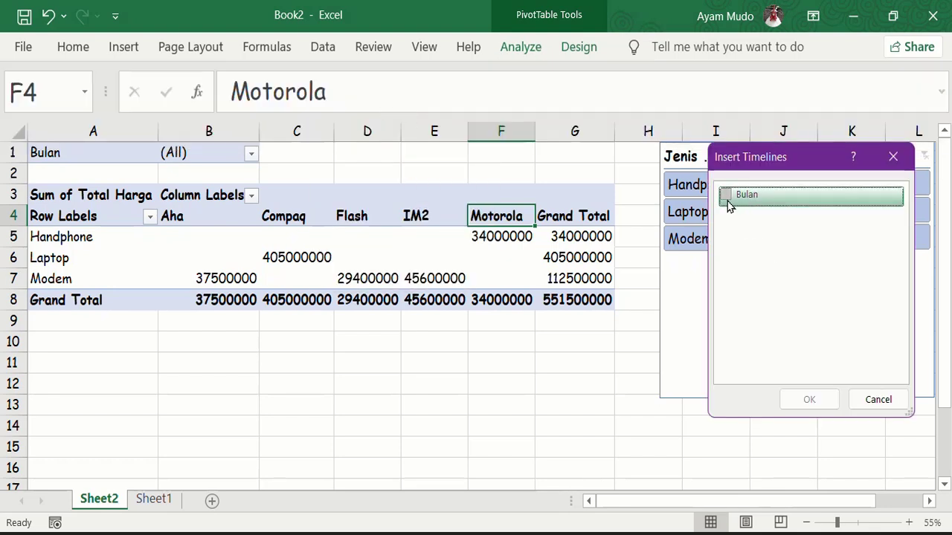
click(727, 196)
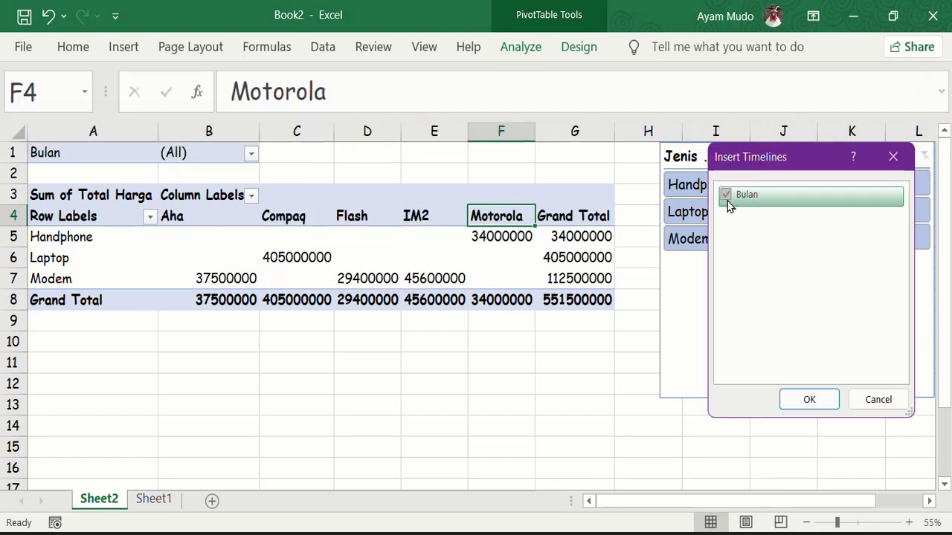
click(812, 399)
drag(456, 316, 570, 379)
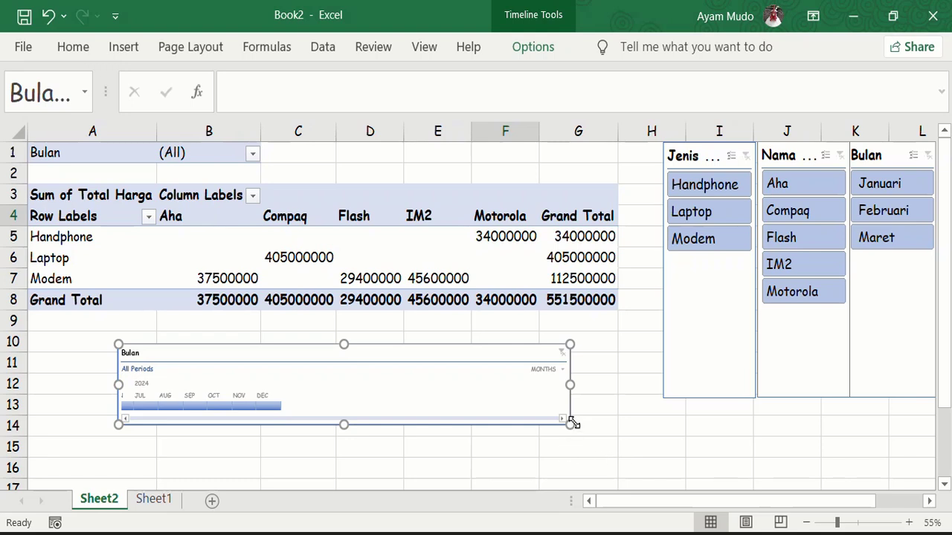
drag(570, 425, 597, 455)
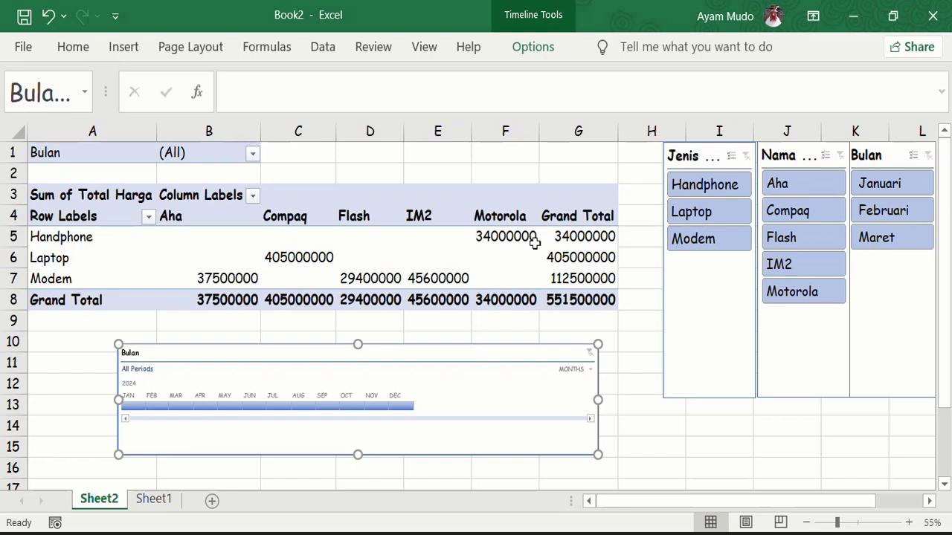
Filter the PivotTable to Handphone with the Jenis Barang slicer and limit the Bulan timeline to January through March 2024
mouse_move(526, 254)
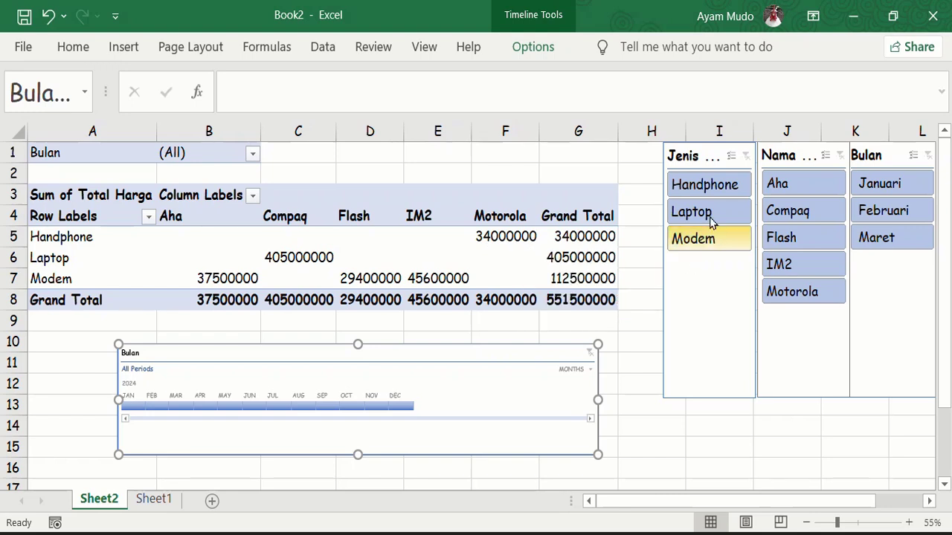
click(708, 188)
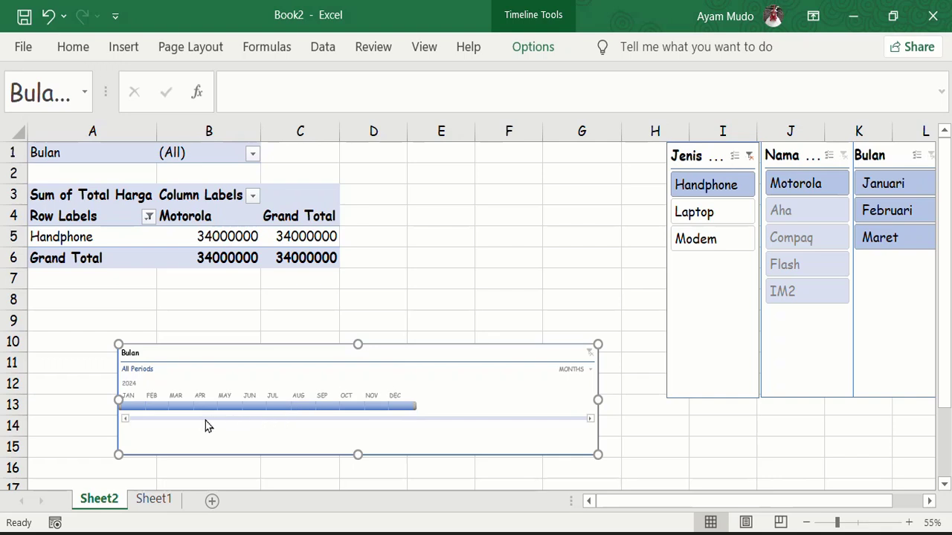
click(132, 411)
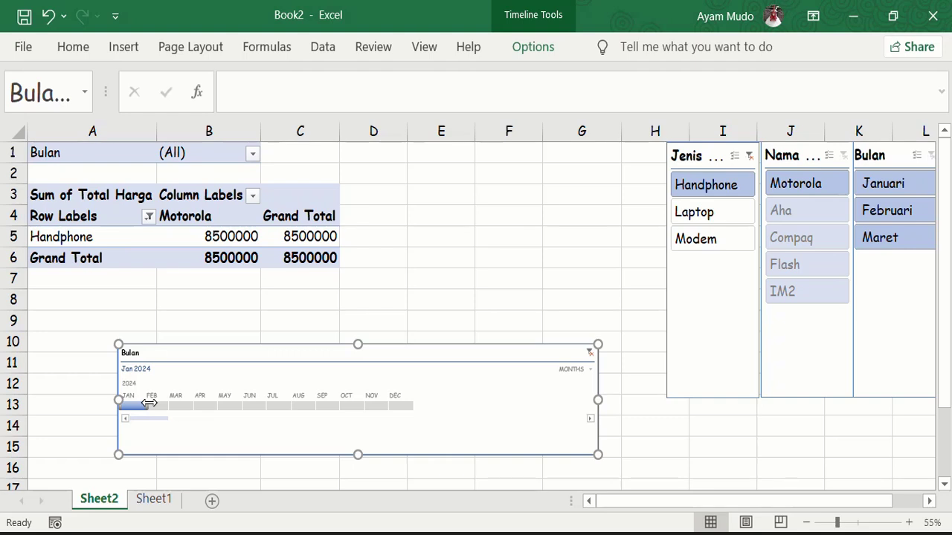
drag(149, 402, 194, 403)
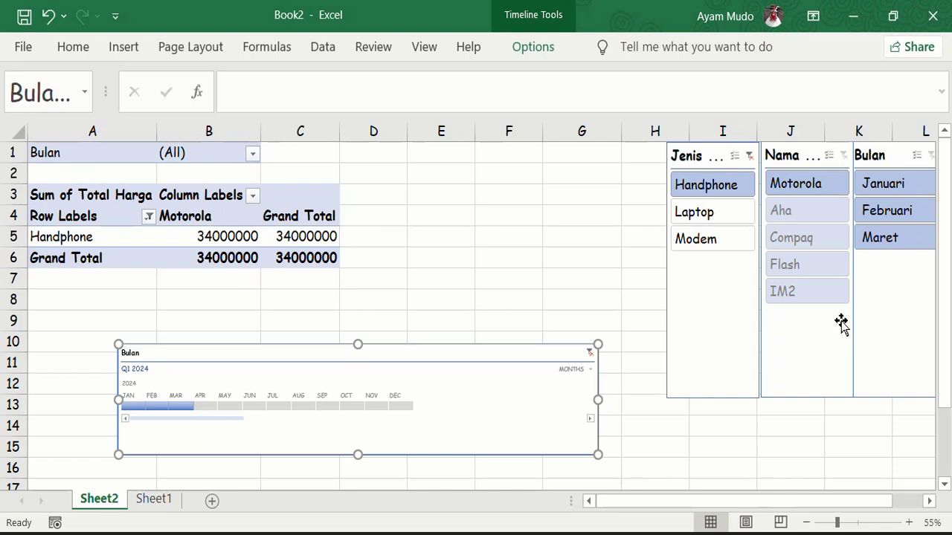
Filter the PivotTable to Modem in the Jenis Barang slicer and to both Januari and Maret in the Bulan slicer
click(734, 238)
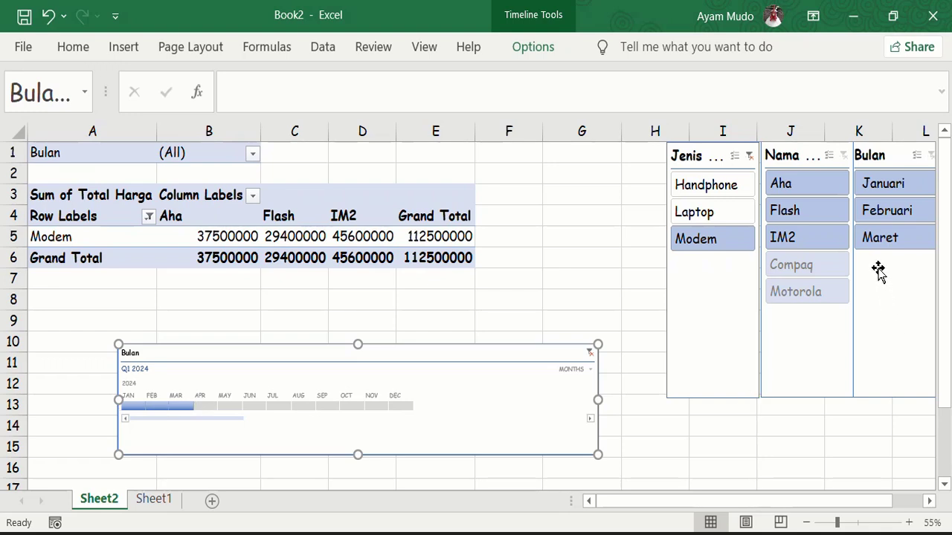
click(907, 190)
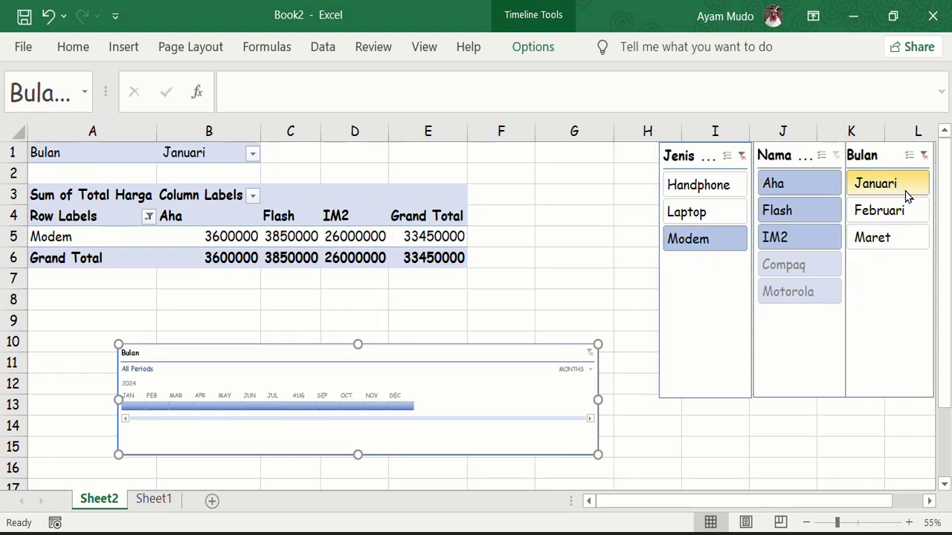
ctrl+click(898, 248)
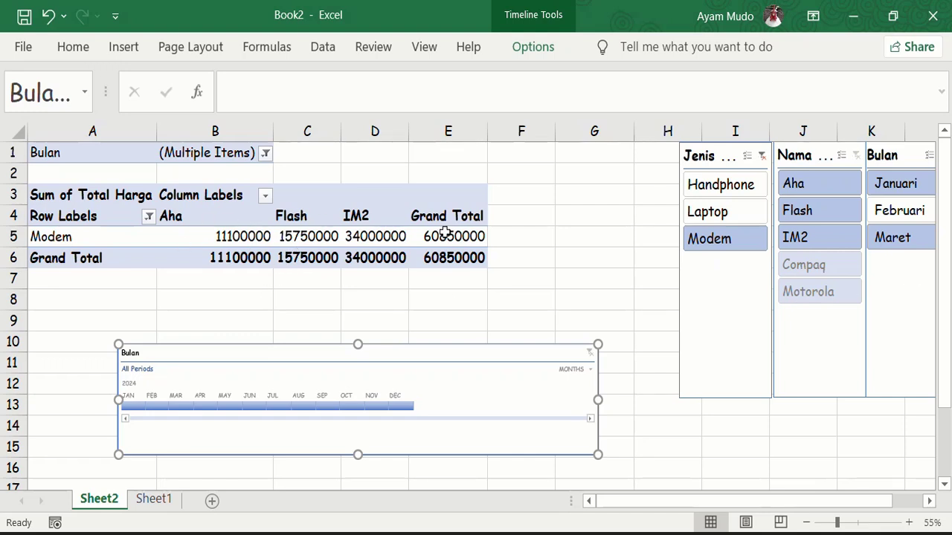
mouse_move(444, 232)
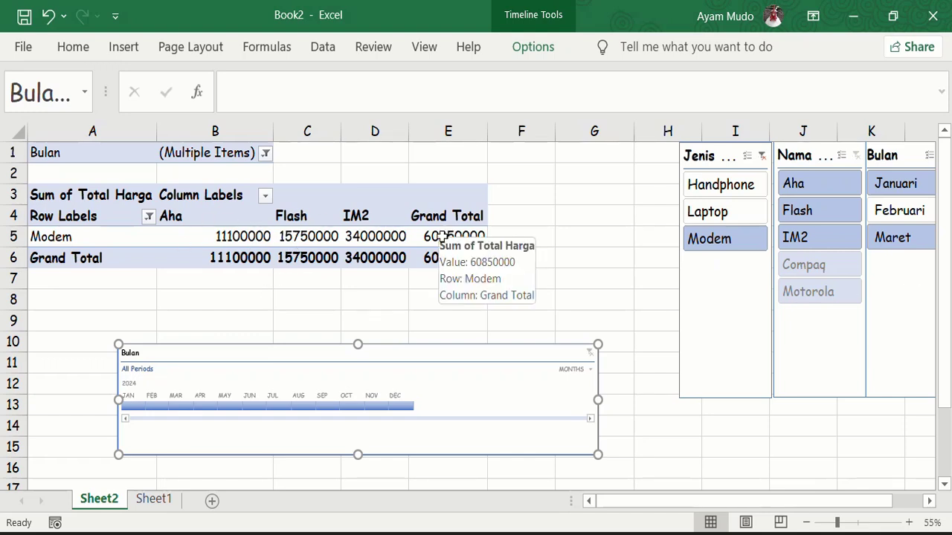